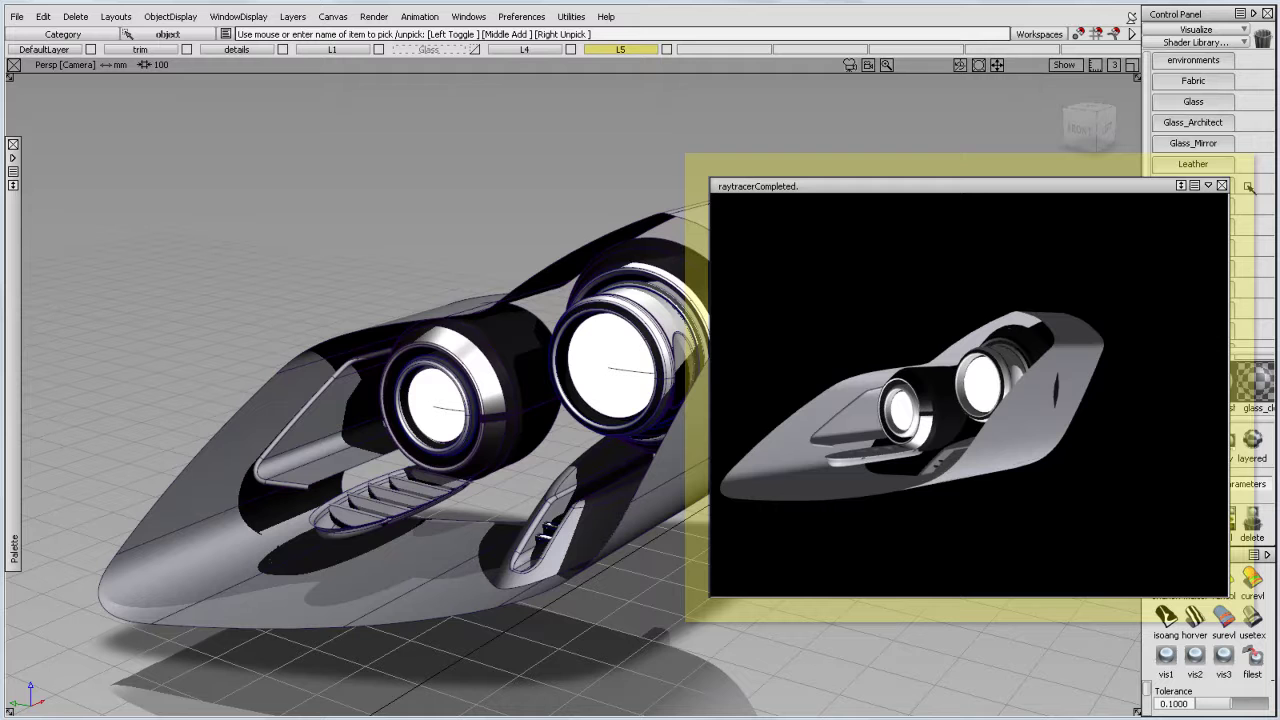
# Rerun the raytraced render of the headlight from the current view, and again from a more frontal camera angle.
pyautogui.click(1195, 186)
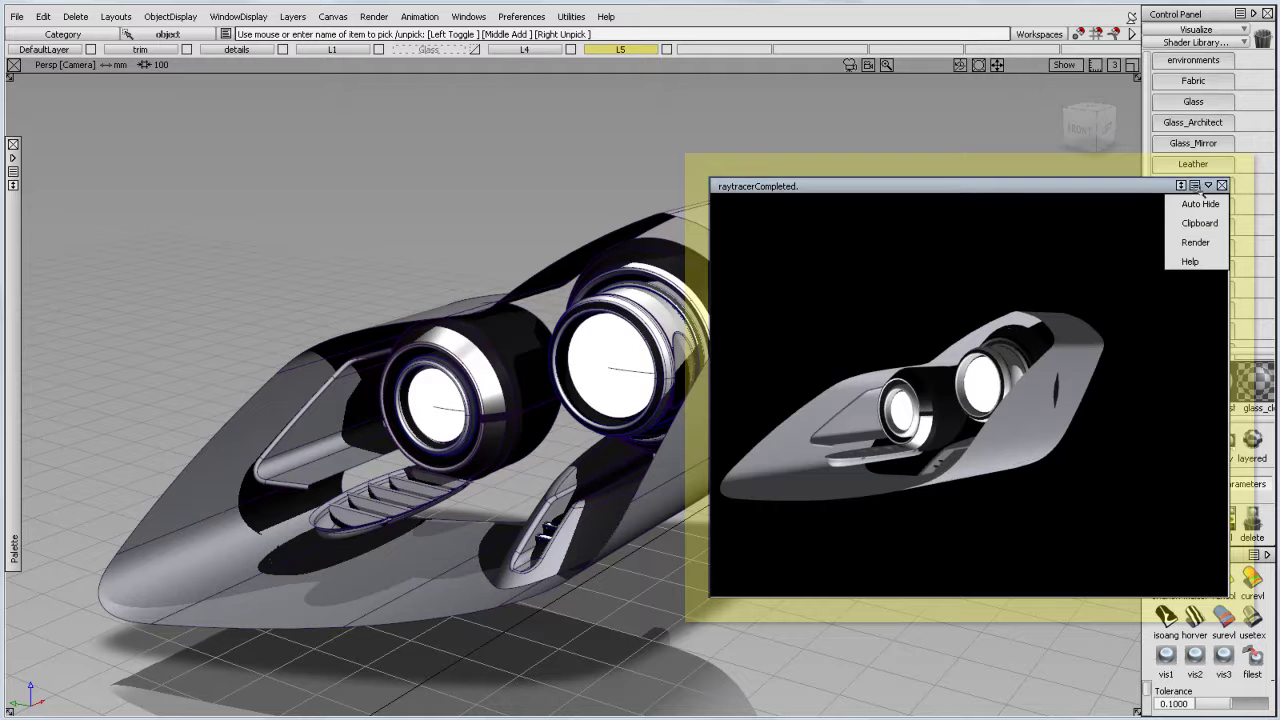
pyautogui.click(1196, 242)
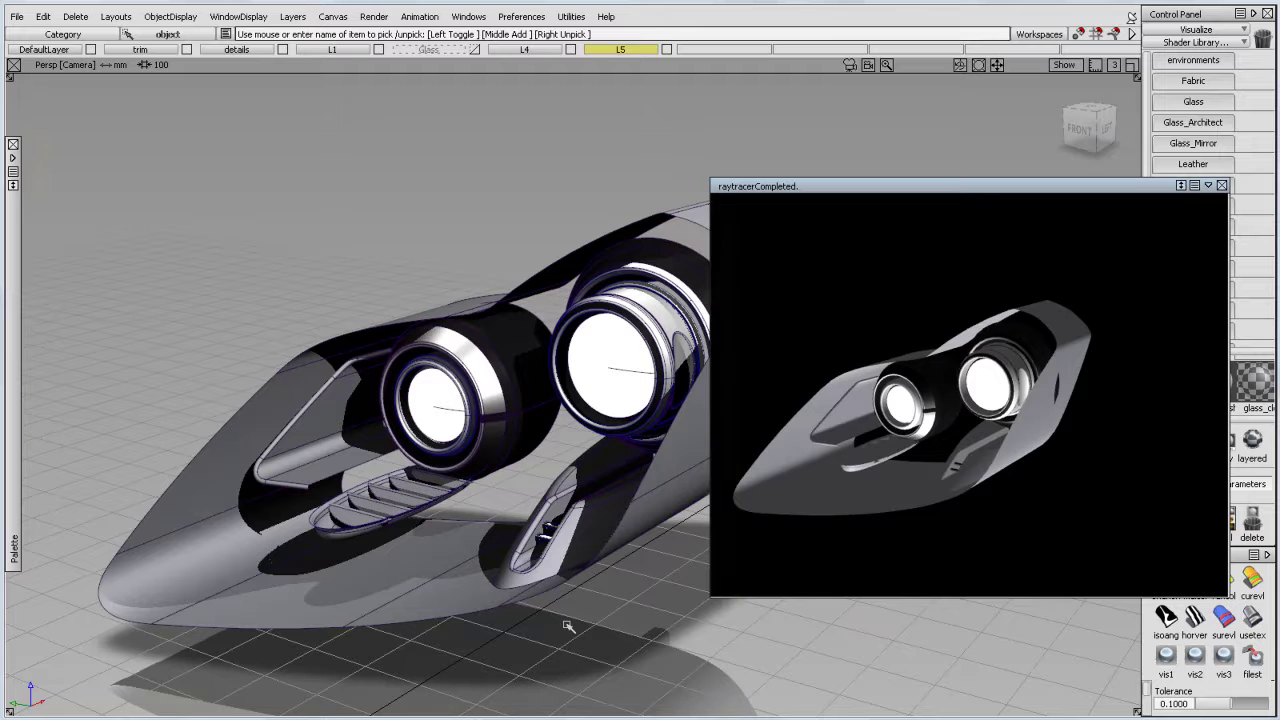
pyautogui.keyDown('alt'); pyautogui.keyDown('shift'); pyautogui.moveTo(567, 626); pyautogui.dragTo(664, 658); pyautogui.keyUp('shift'); pyautogui.keyUp('alt')
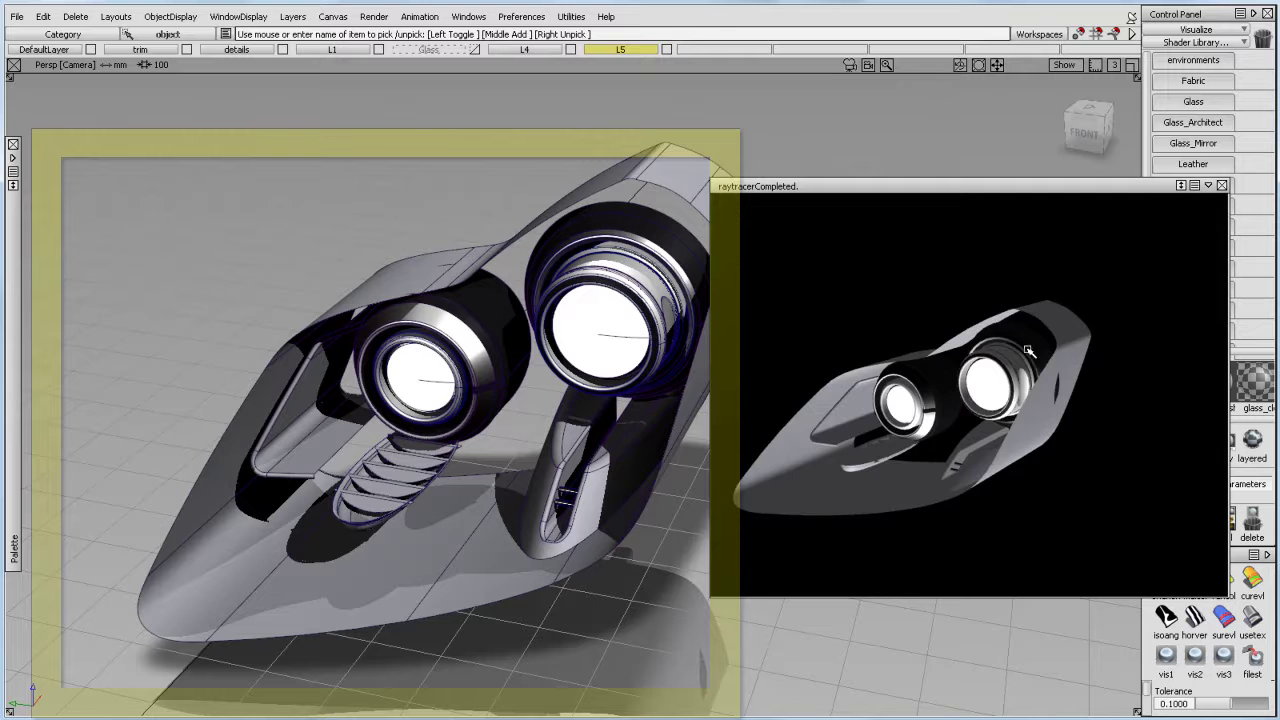
pyautogui.click(1195, 185)
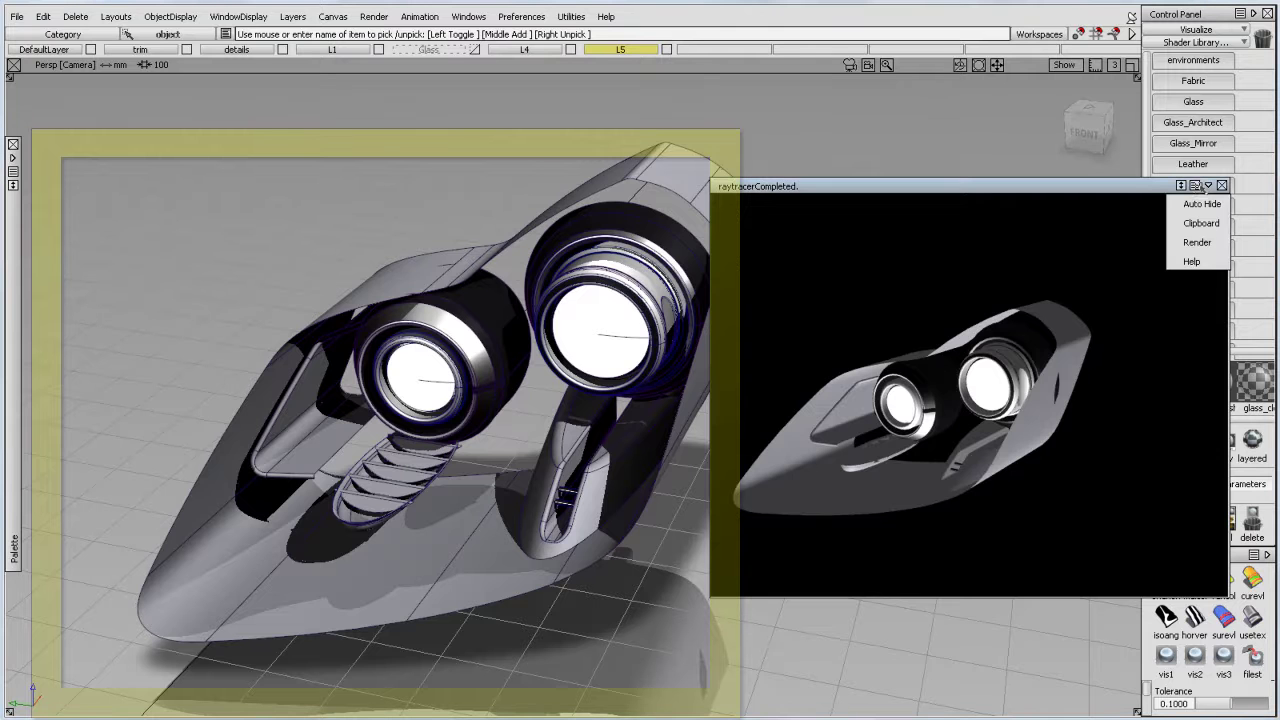
pyautogui.click(1198, 242)
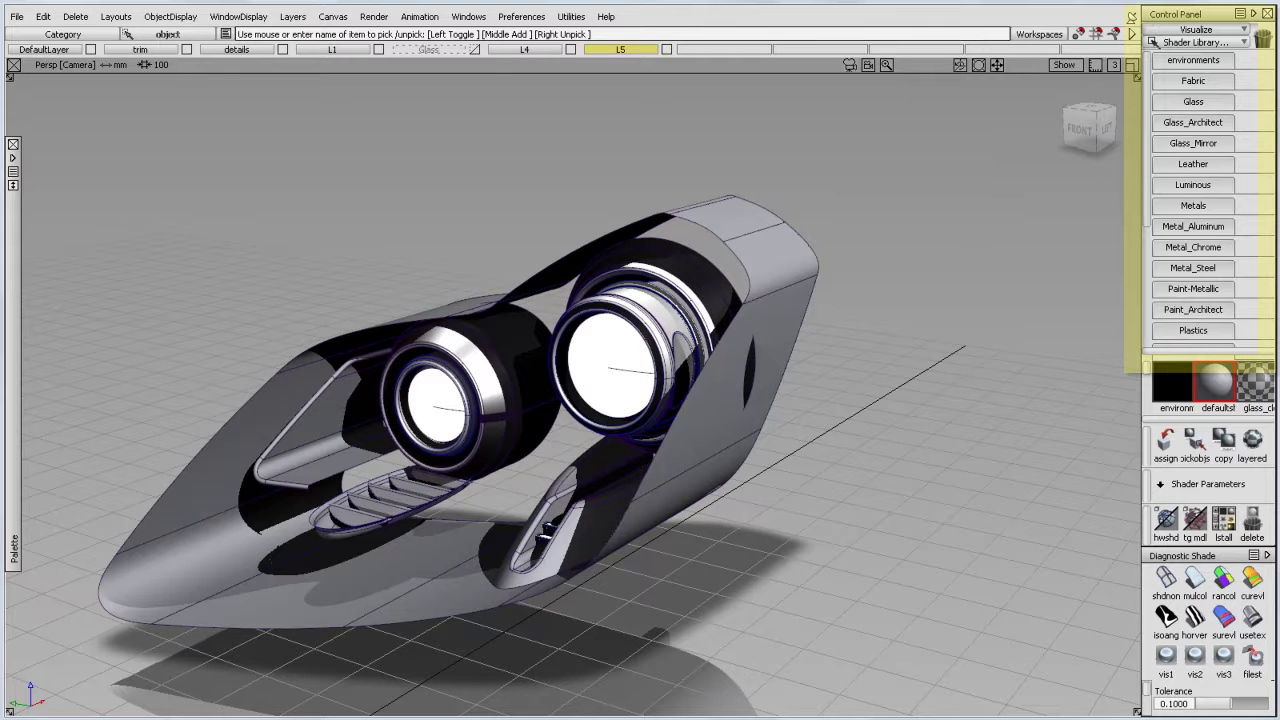
# Retrieve the satin chrome shader from the Metal_Chrome library and assign it to the picked headlight housing surfaces.
pyautogui.moveTo(1151, 65)
pyautogui.mouseDown()
pyautogui.moveTo(1146, 185)
pyautogui.moveTo(1150, 79)
pyautogui.mouseUp()
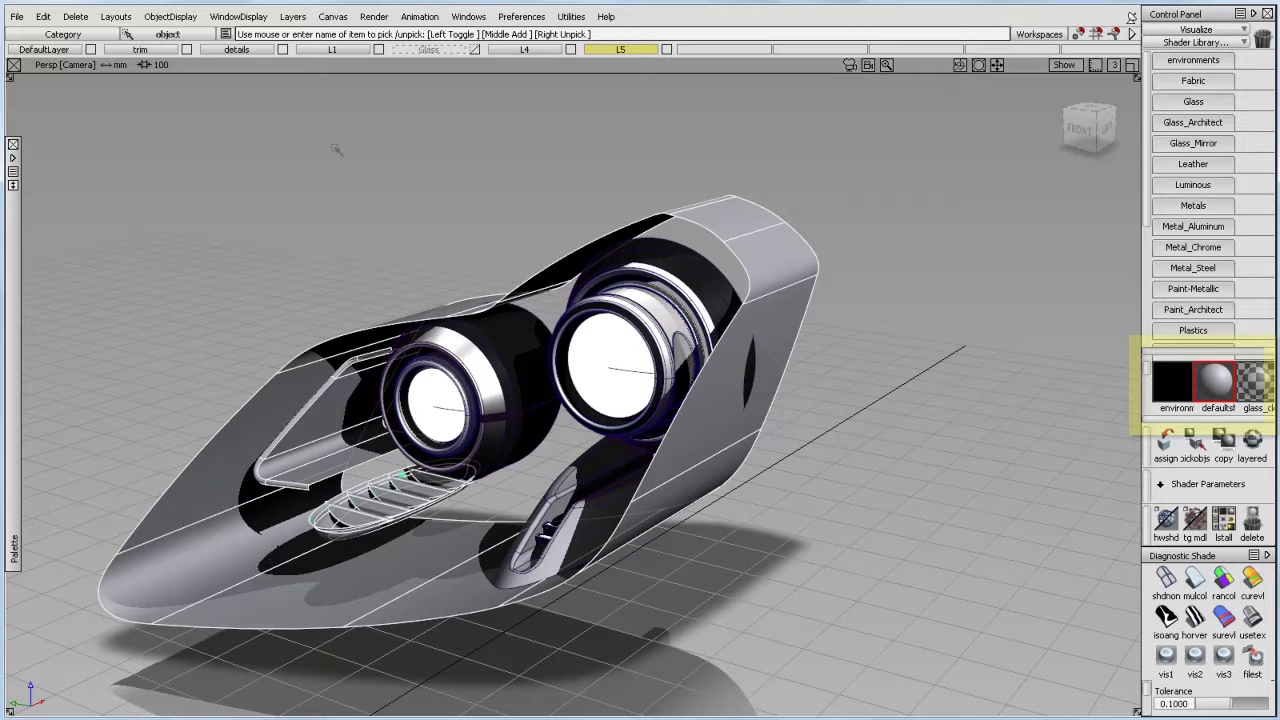
pyautogui.click(1177, 249)
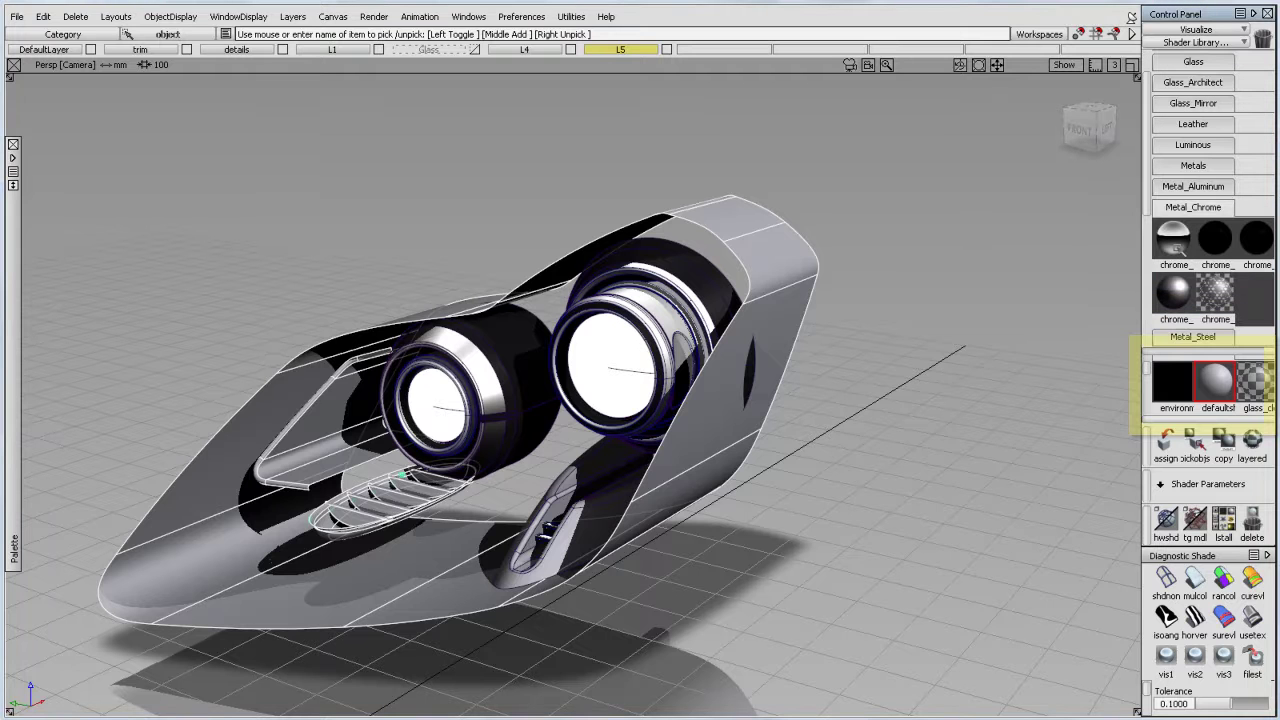
pyautogui.click(1175, 292)
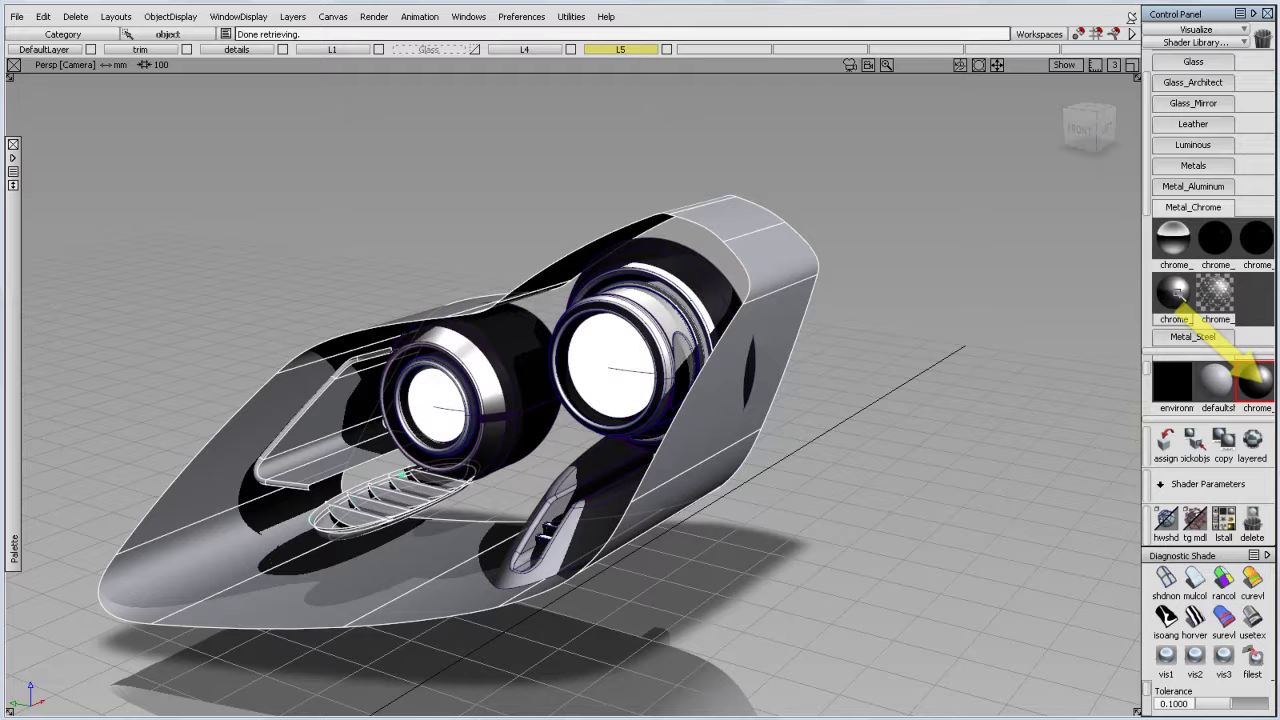
pyautogui.click(1164, 448)
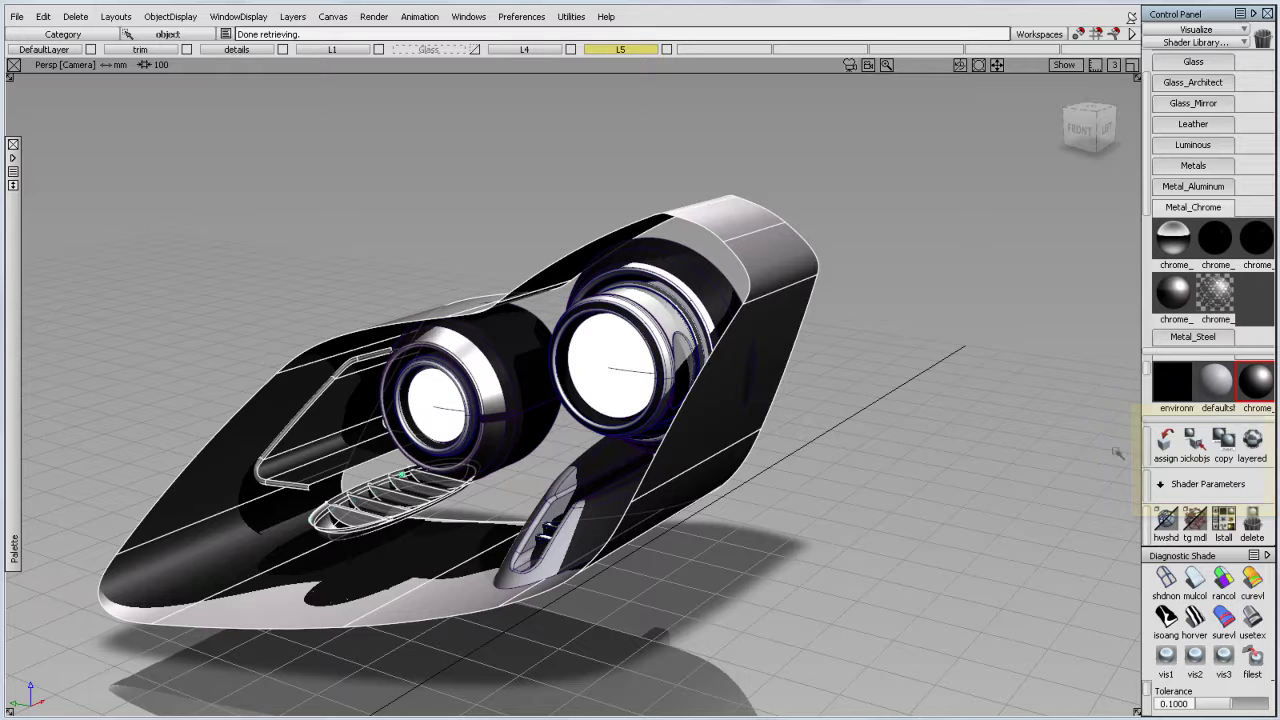
# Open the multi-lister of all shaders and lights, and open the settings of the Chrome_Satin shader.
pyautogui.click(374, 16)
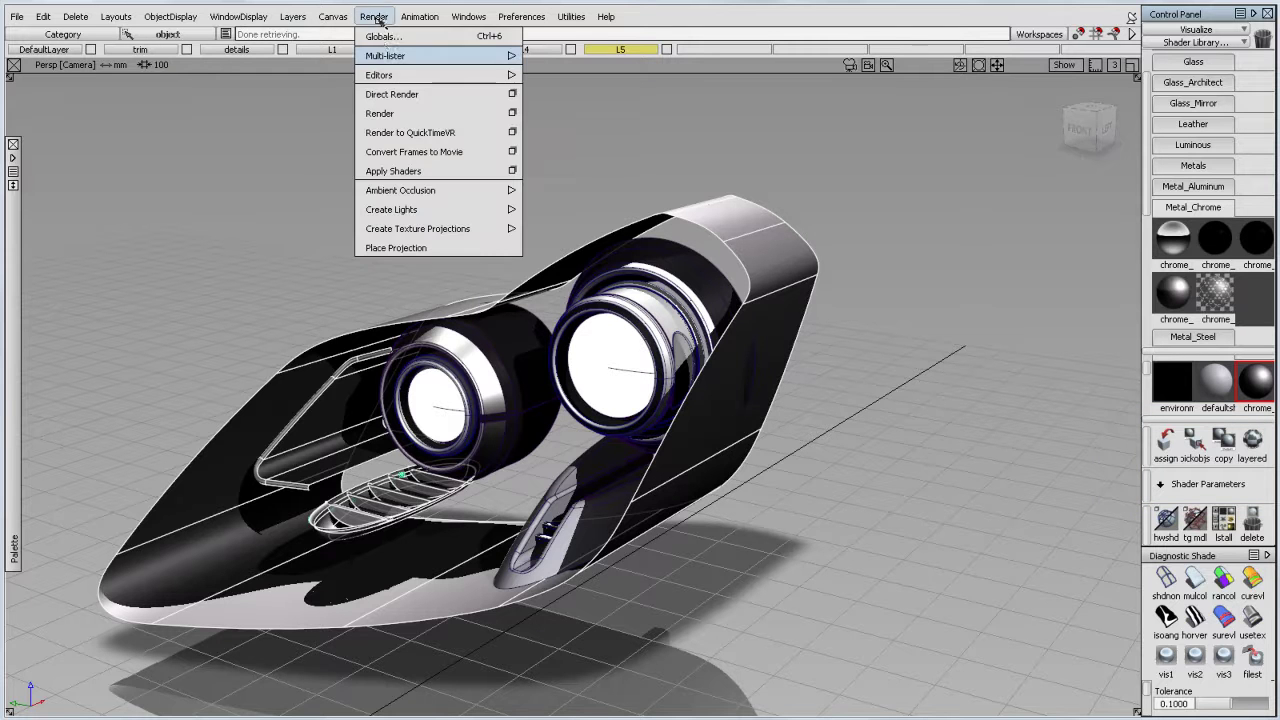
pyautogui.moveTo(384, 56)
pyautogui.click(545, 56)
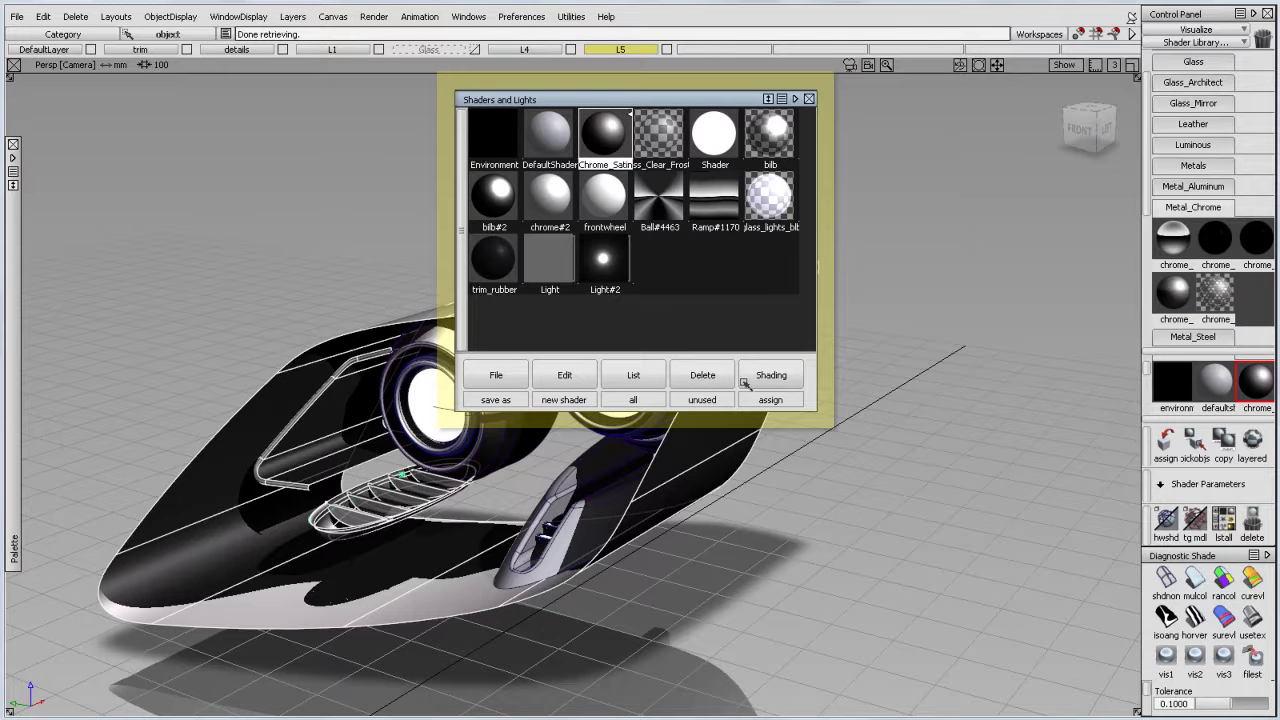
pyautogui.doubleClick(604, 135)
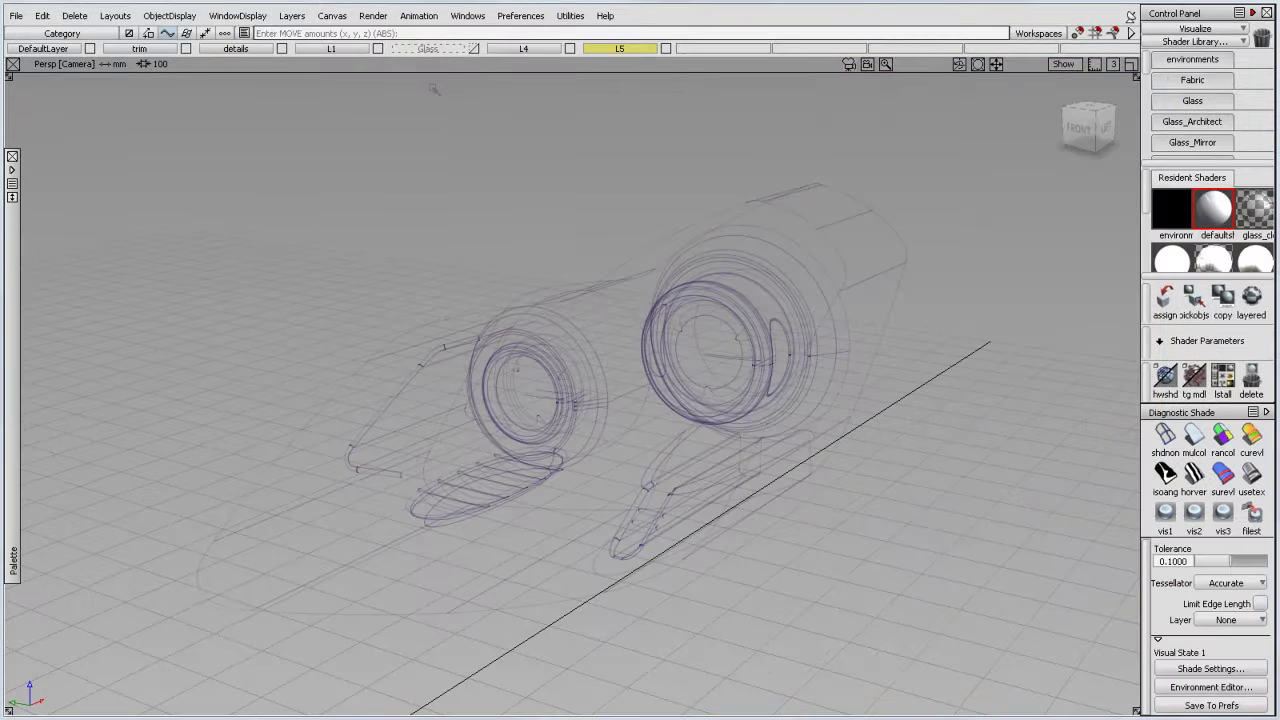
# View the Render Globals settings and close them.
pyautogui.click(373, 16)
pyautogui.click(428, 37)
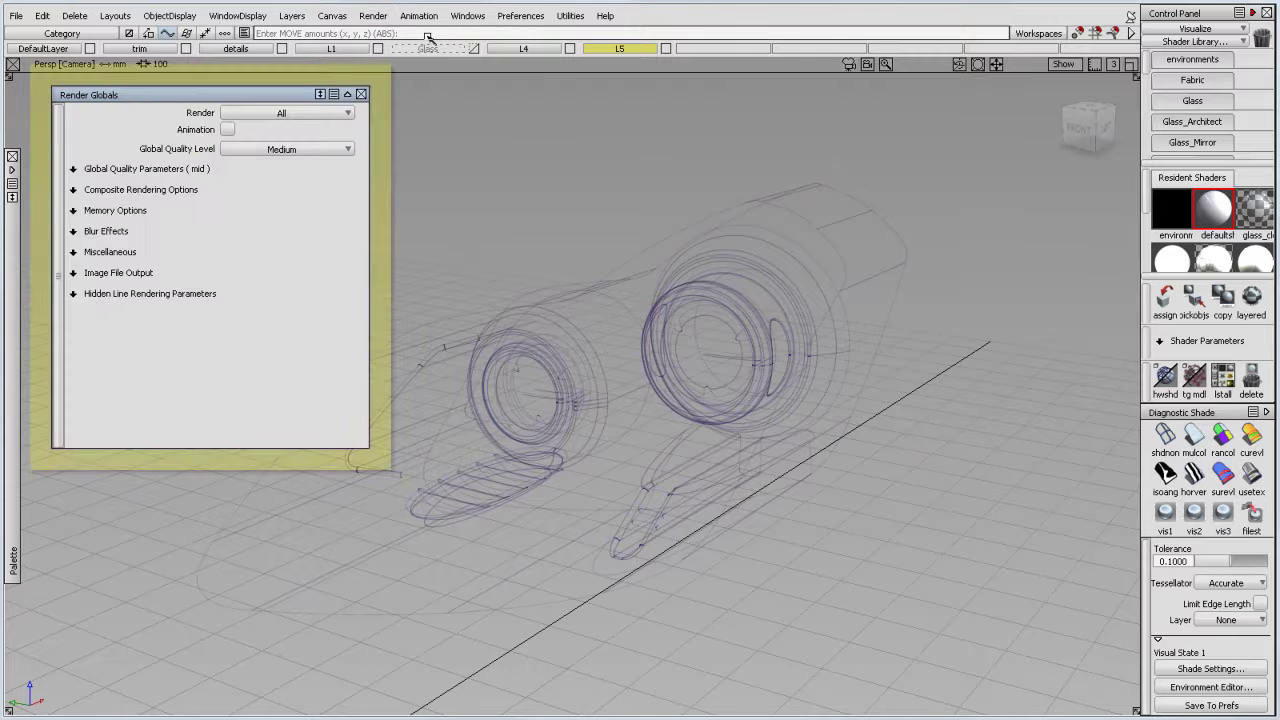
pyautogui.click(362, 94)
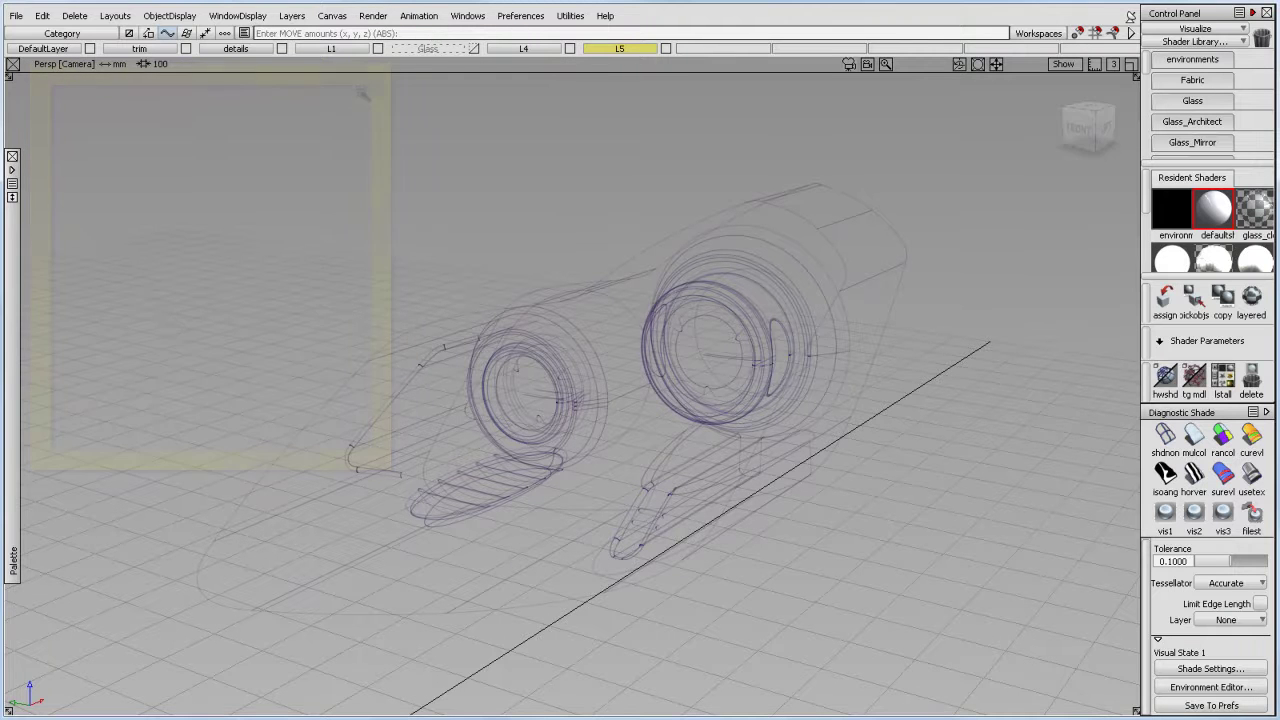
# Direct-render the headlight with the Raytracer renderer type, and close the resulting render window.
pyautogui.click(373, 16)
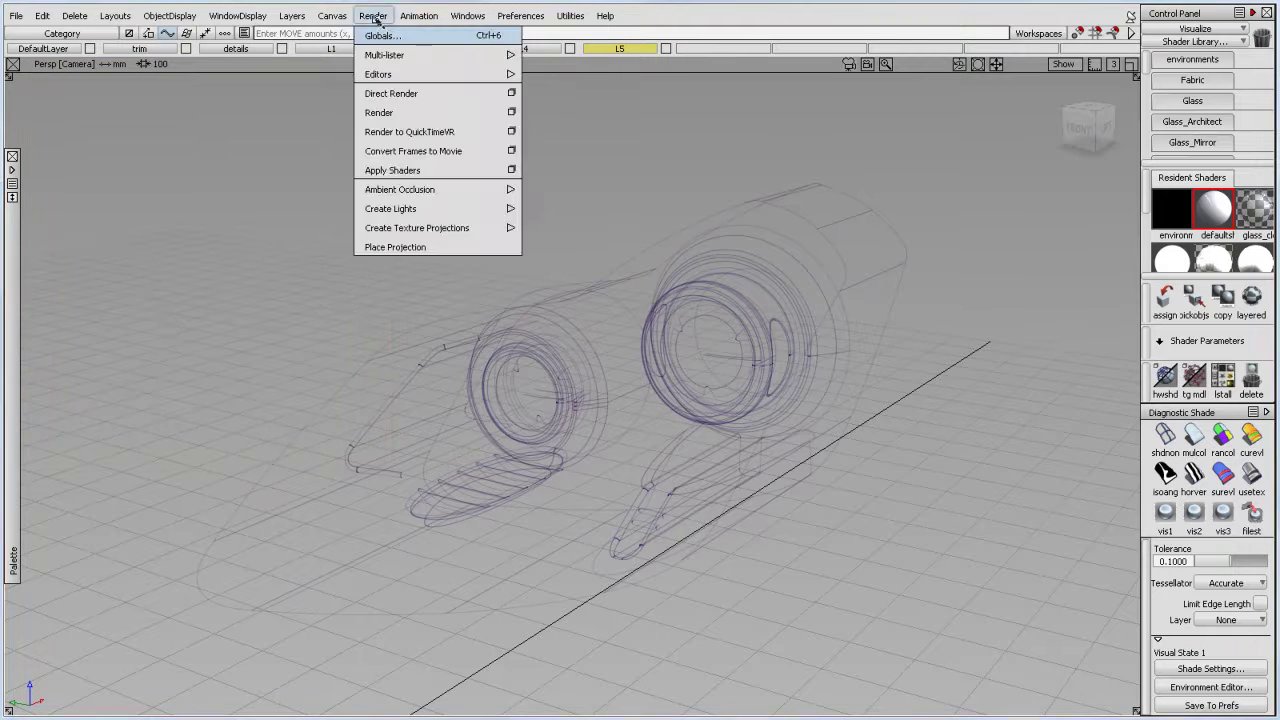
pyautogui.click(512, 93)
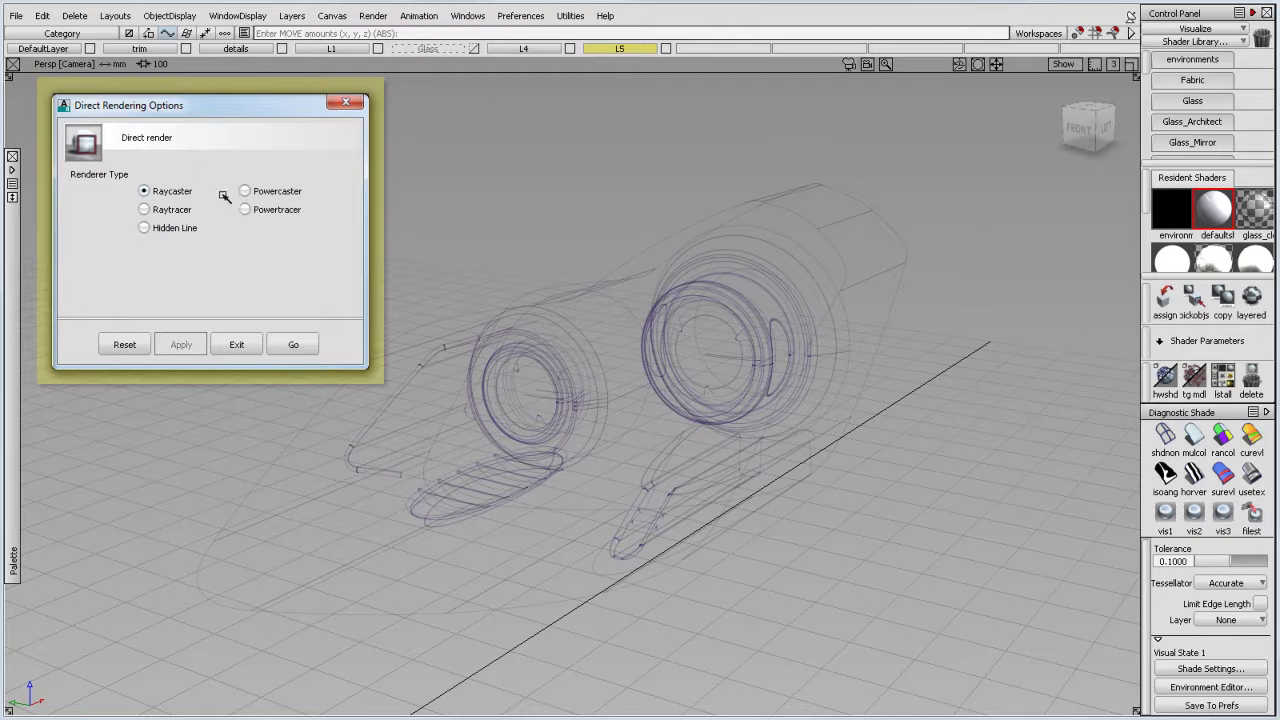
pyautogui.click(145, 208)
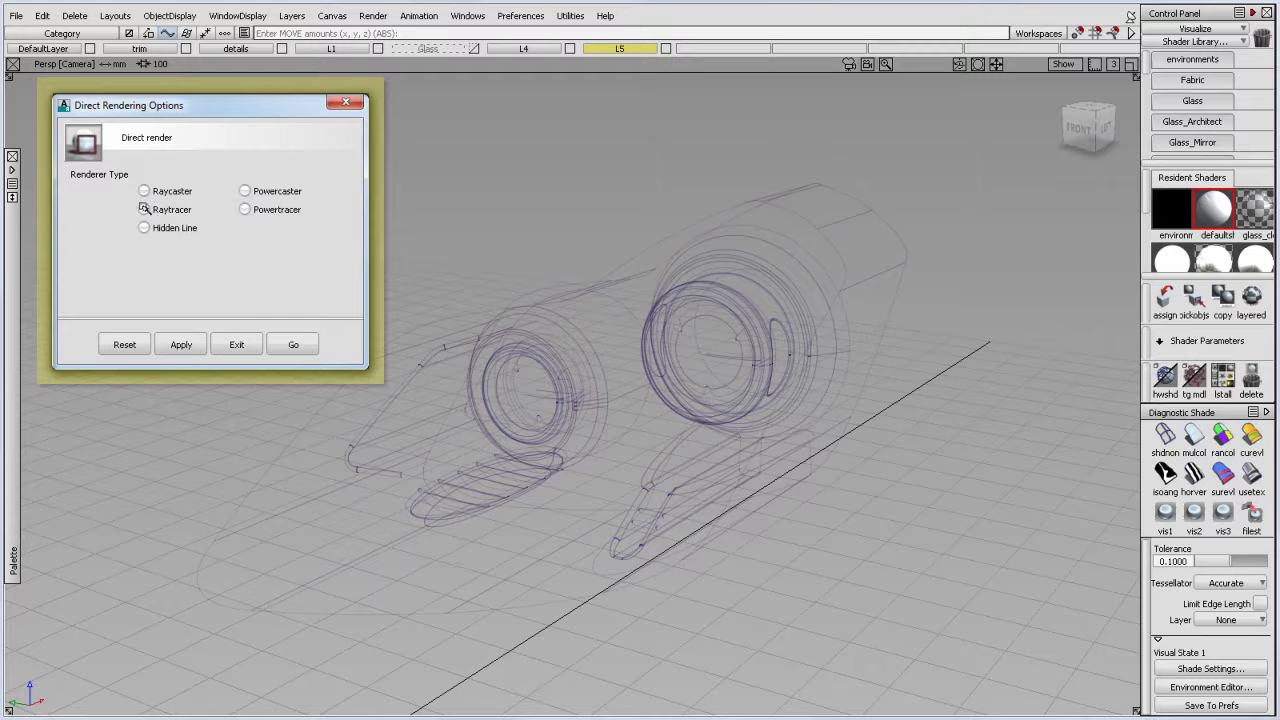
pyautogui.click(295, 344)
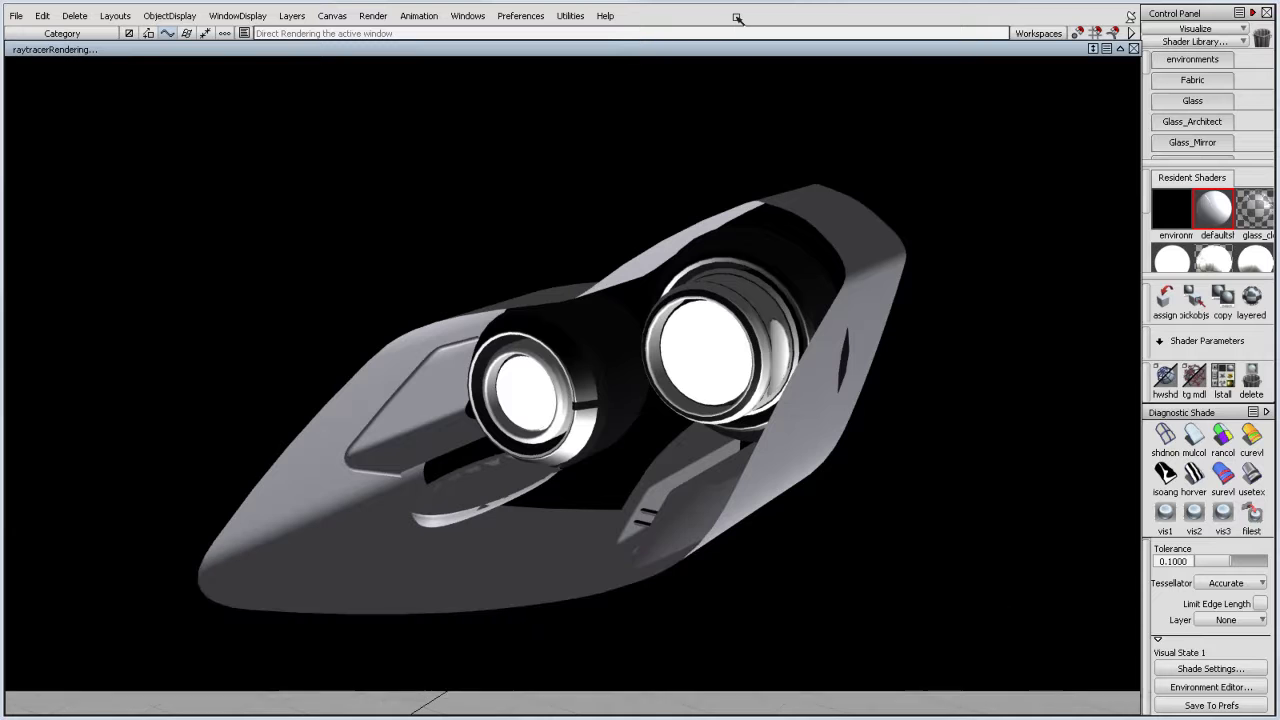
pyautogui.click(1133, 49)
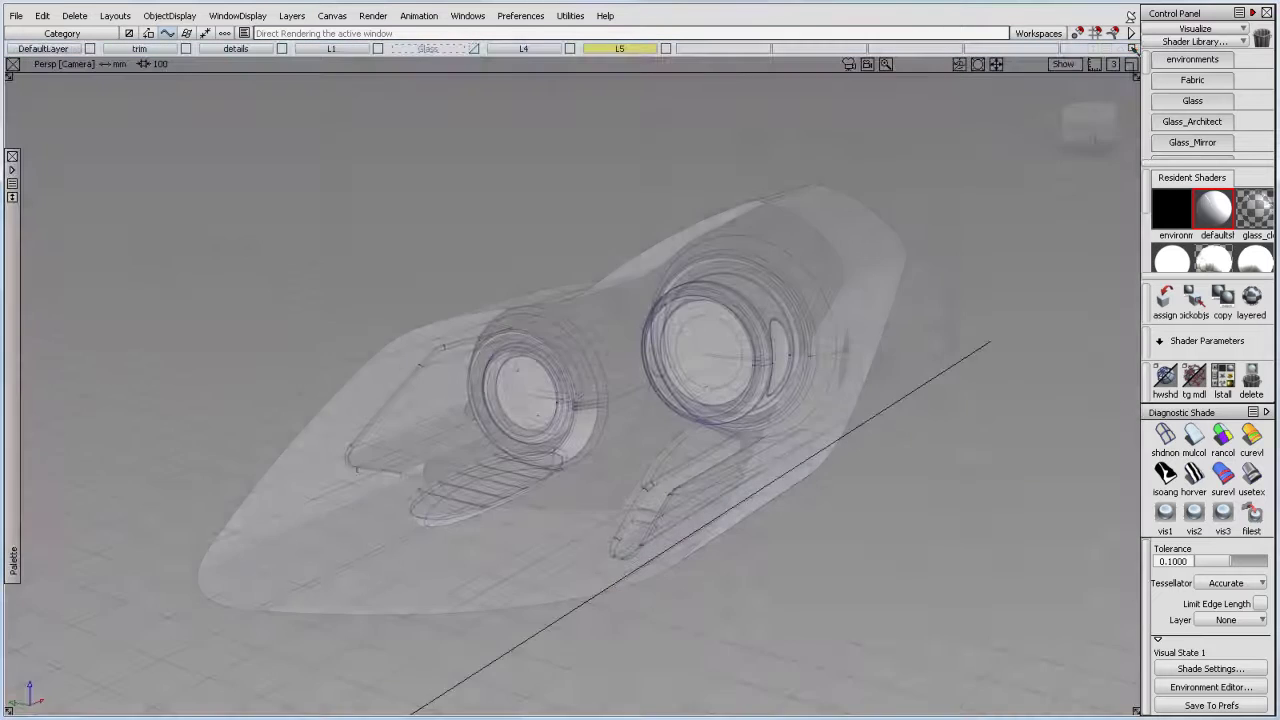
# View the options of the full Render command.
pyautogui.click(388, 18)
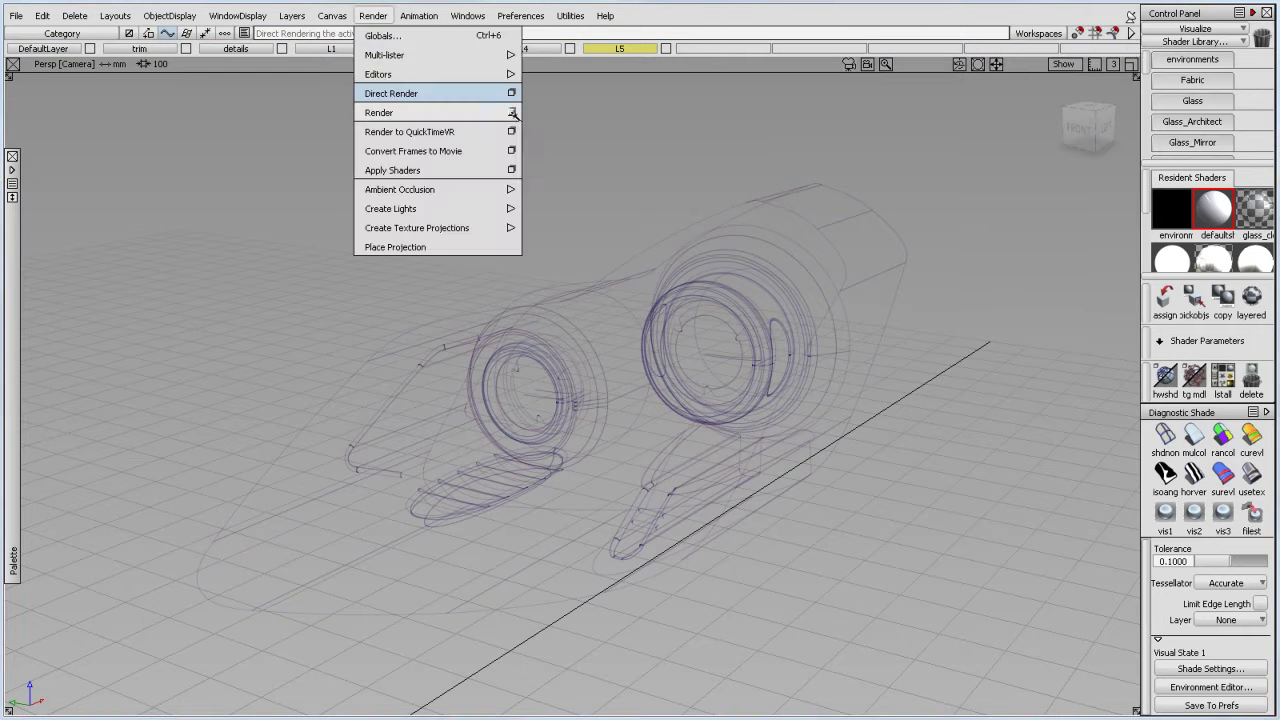
pyautogui.click(510, 108)
pyautogui.click(309, 343)
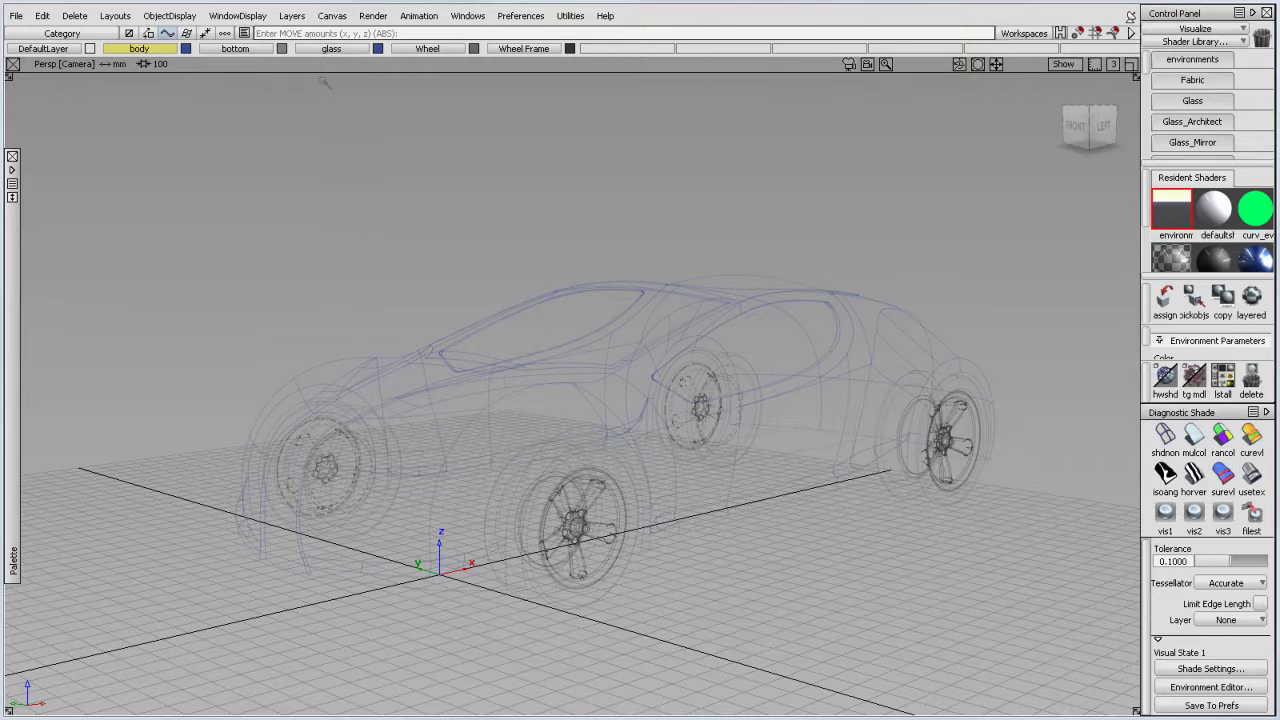
# Open the Hardware Shade settings for the car model and turn shading on.
pyautogui.click(251, 16)
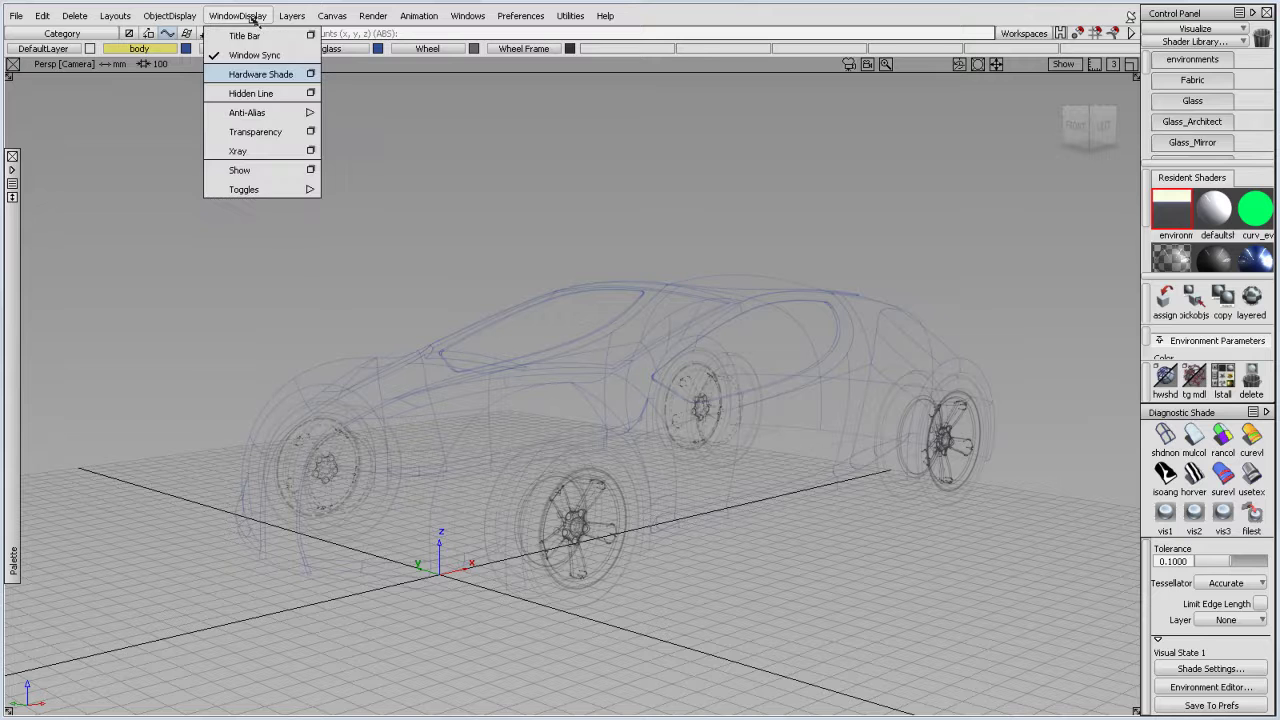
pyautogui.click(312, 75)
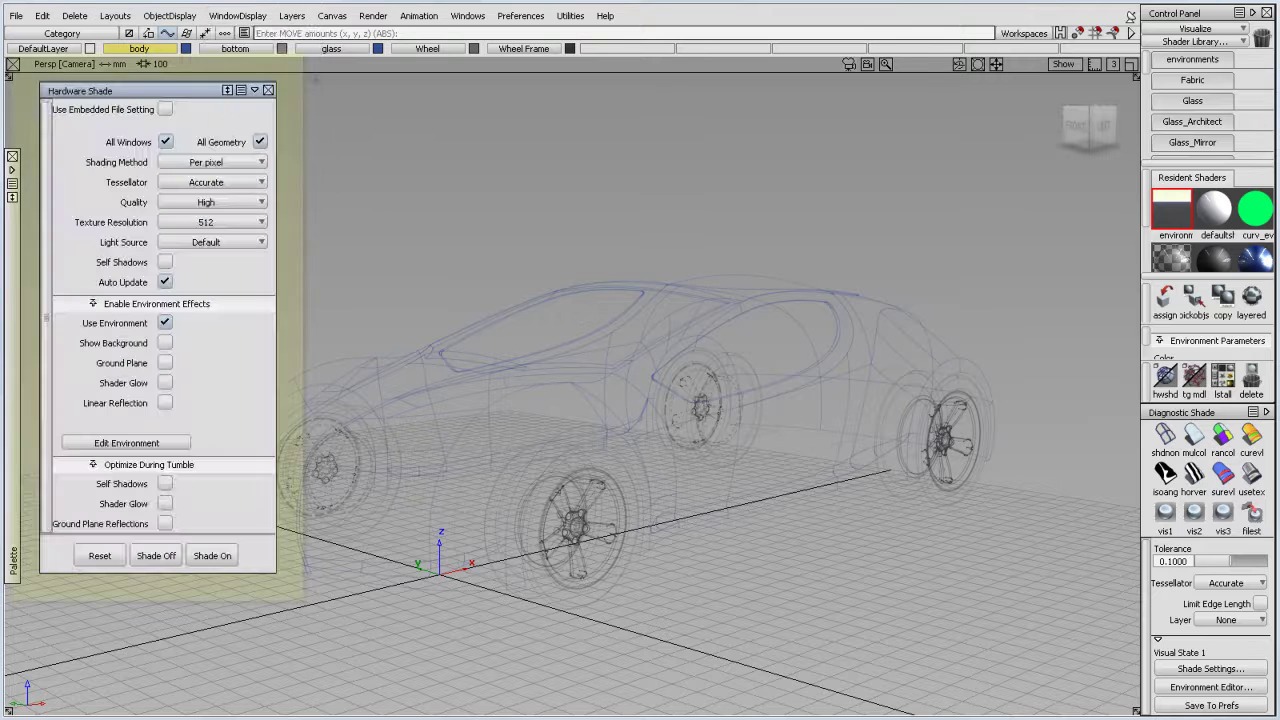
pyautogui.click(212, 556)
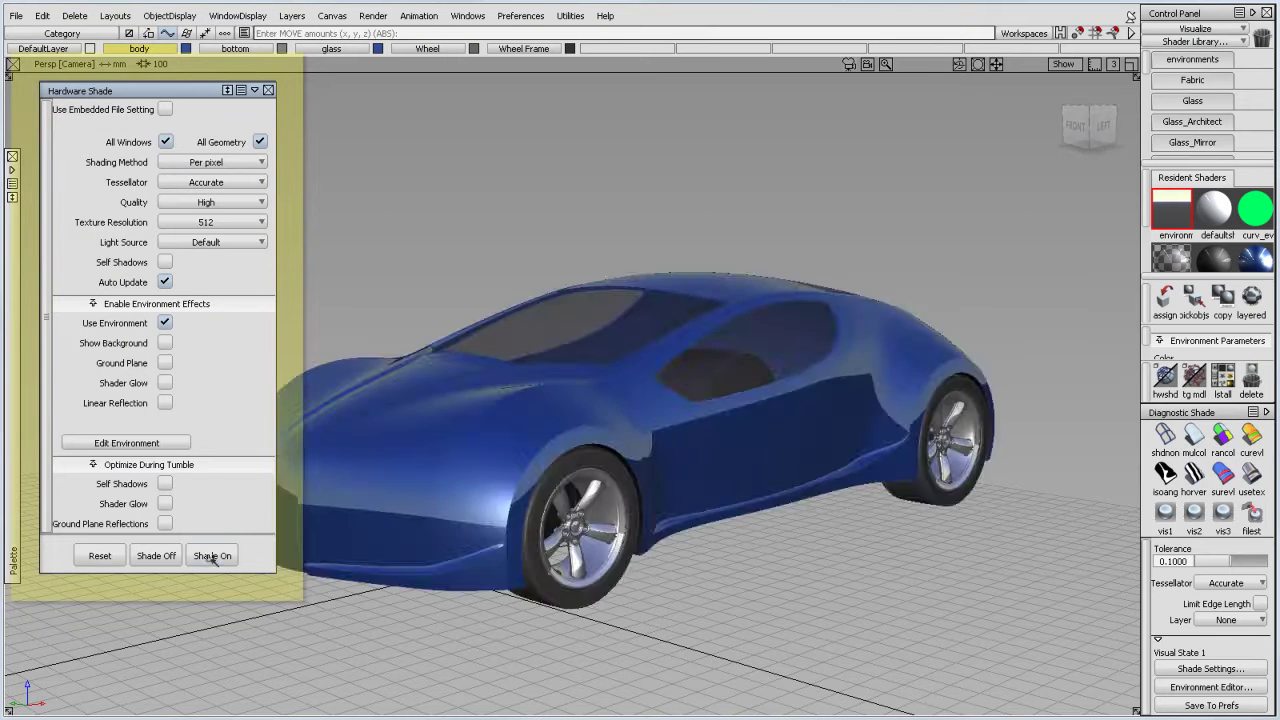
# Compare the All lights and Warm cold light sources on the shaded car, and set the light source to Contrast.
pyautogui.click(262, 245)
pyautogui.click(259, 258)
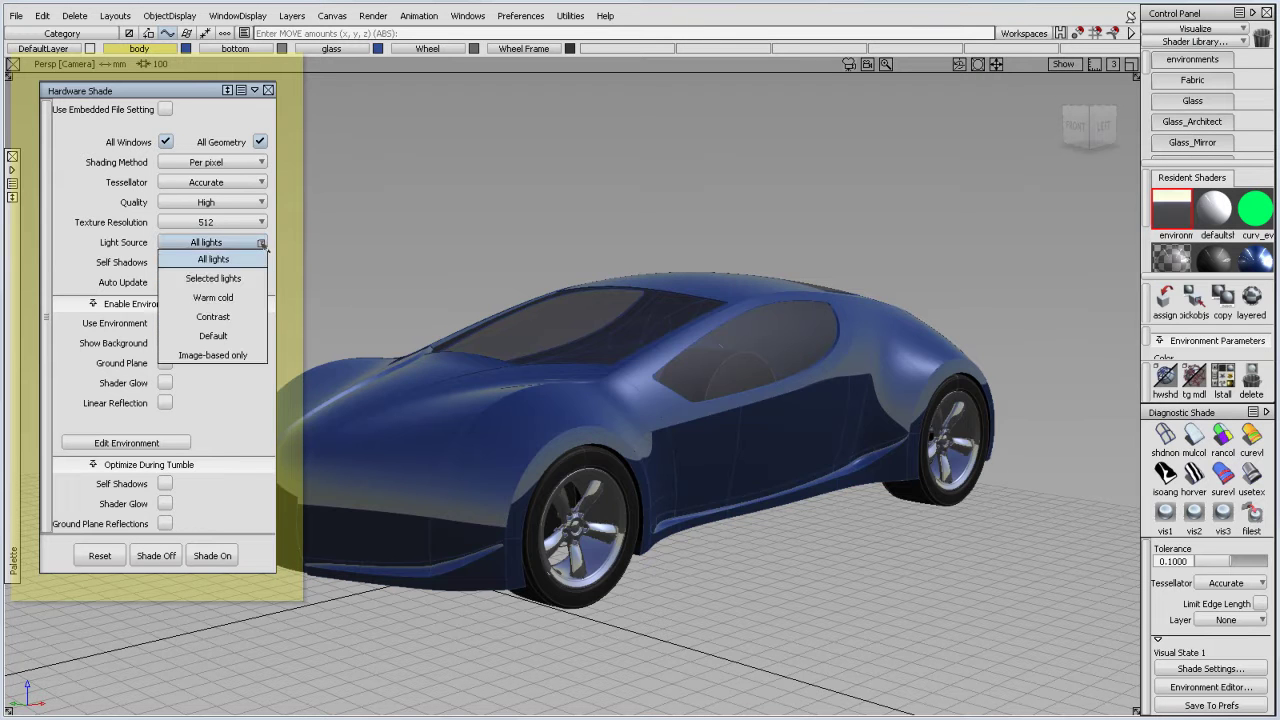
pyautogui.click(258, 245)
pyautogui.click(256, 278)
pyautogui.click(262, 245)
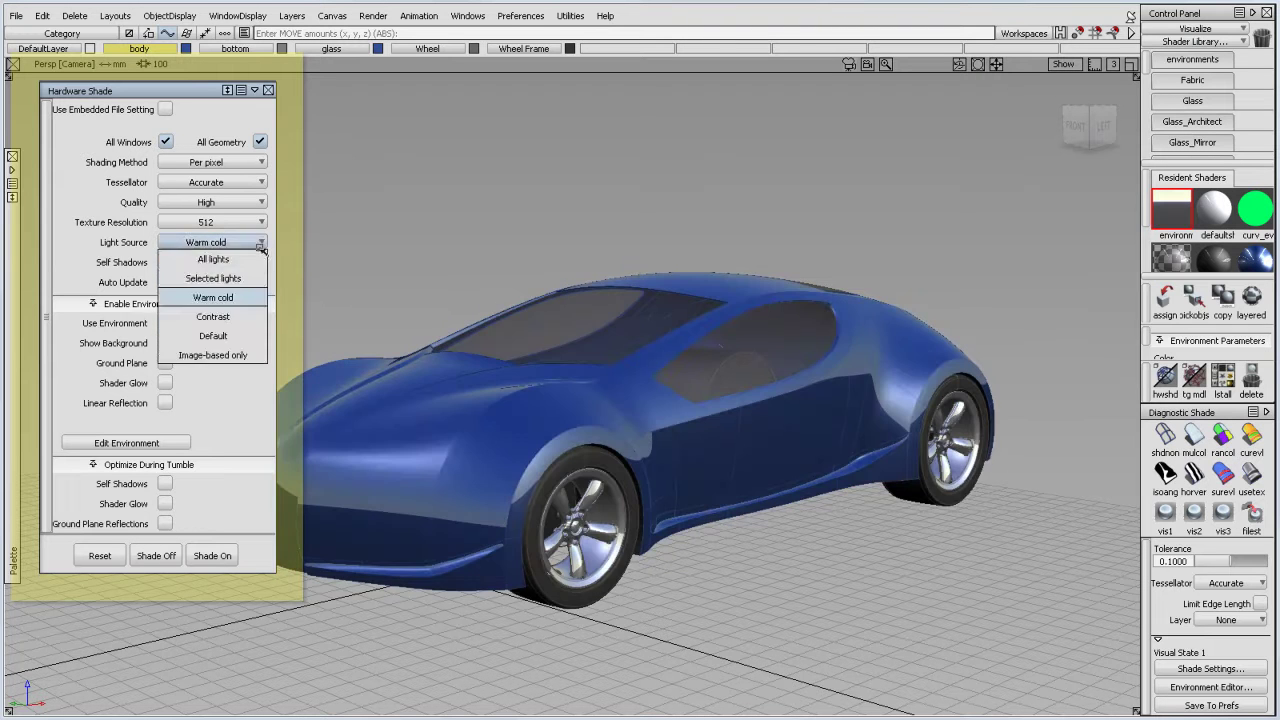
pyautogui.click(250, 316)
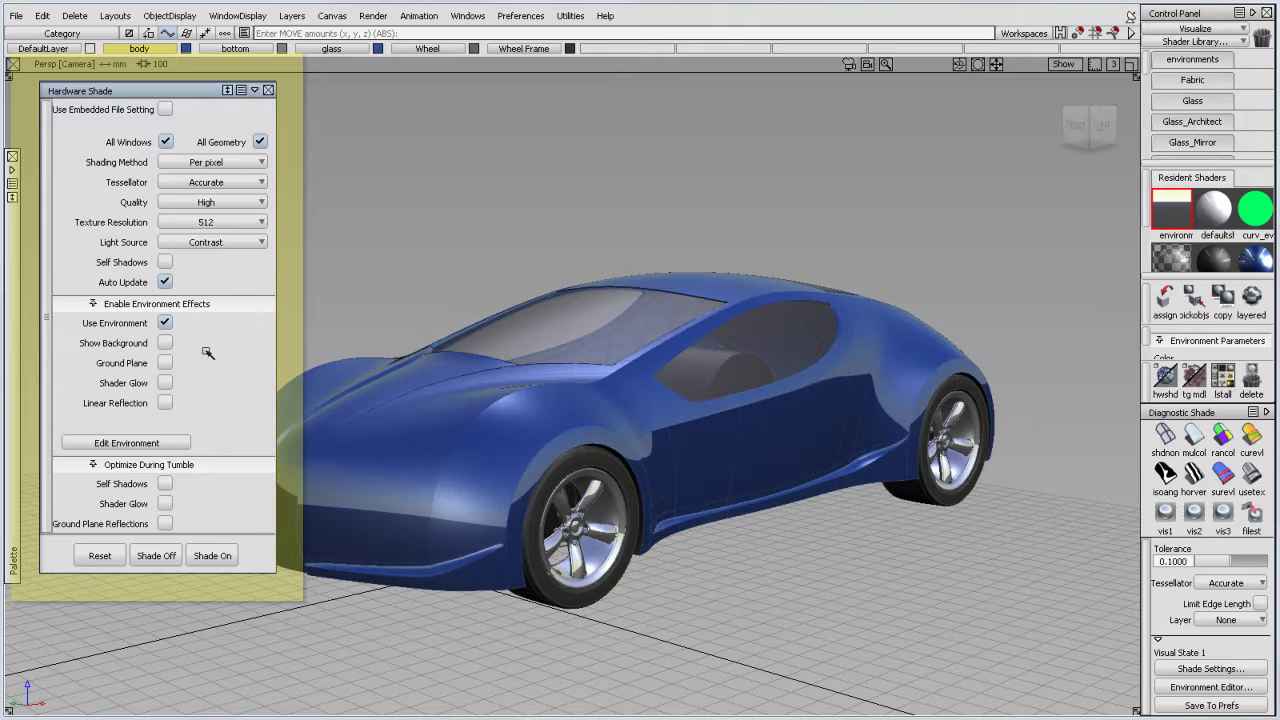
# Enable the ground plane for hardware shading, turn on its reflection in the environment settings, and close both settings windows.
pyautogui.click(165, 364)
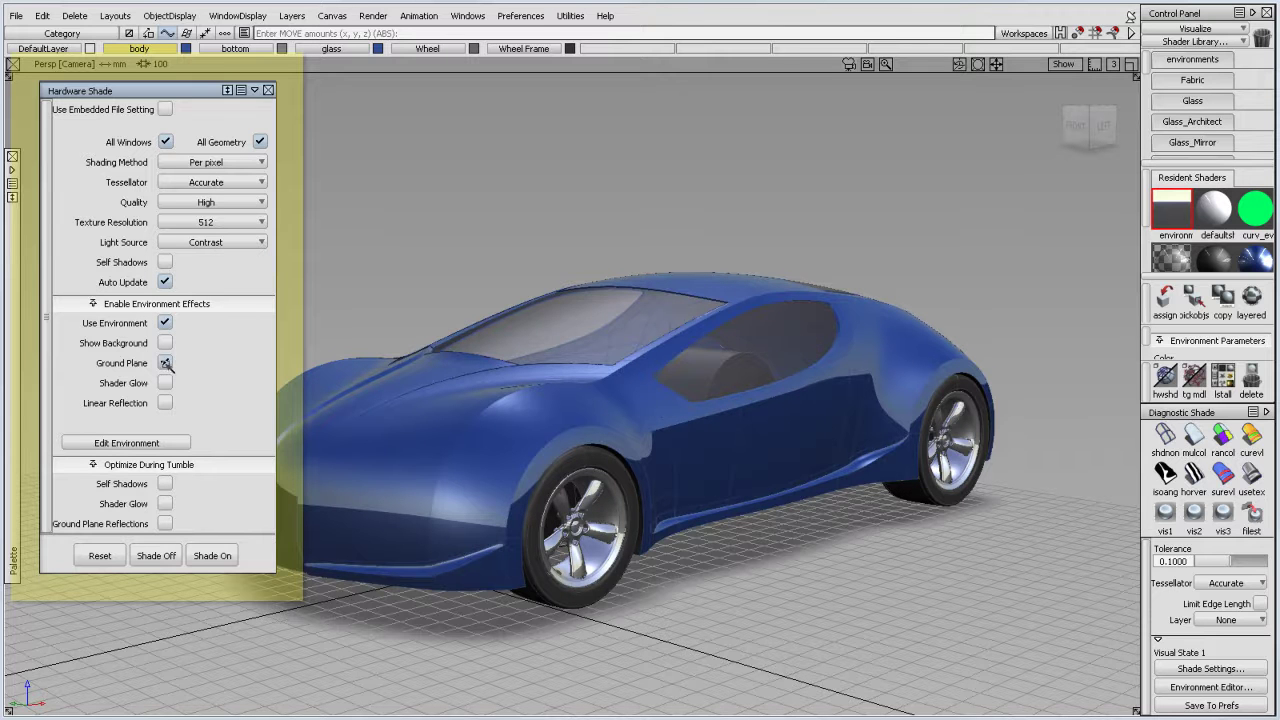
pyautogui.click(174, 445)
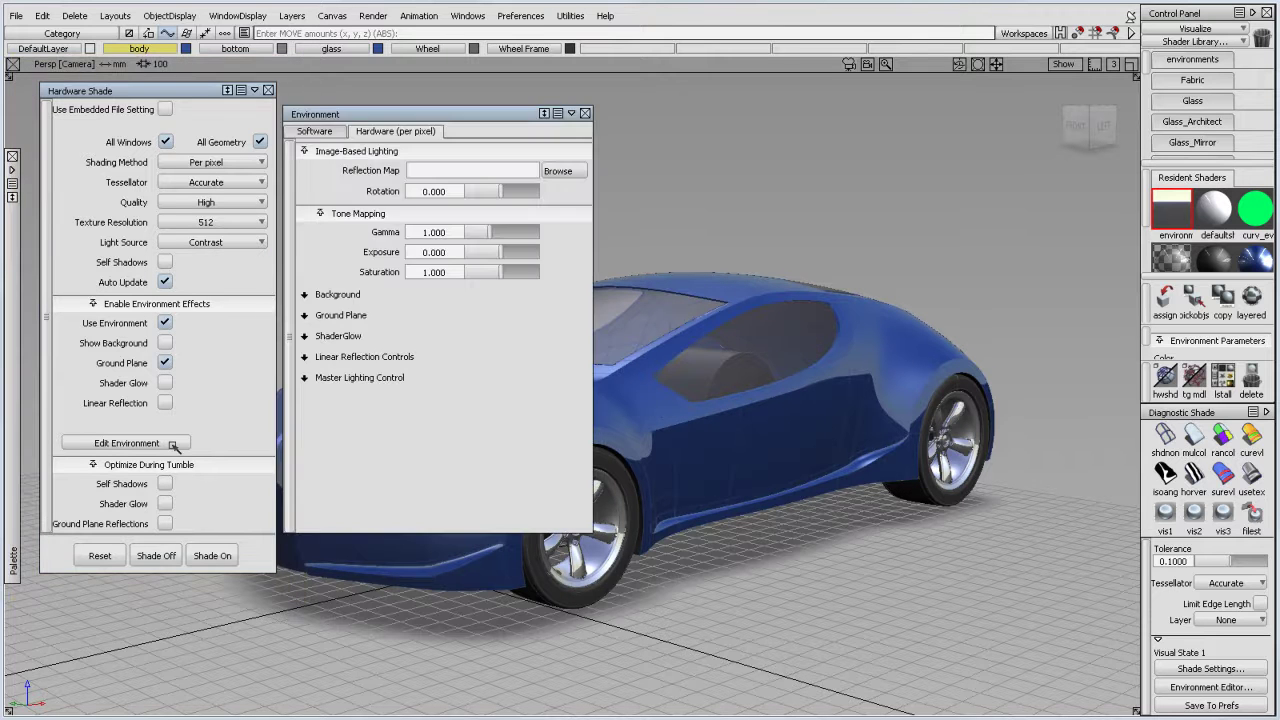
pyautogui.click(324, 318)
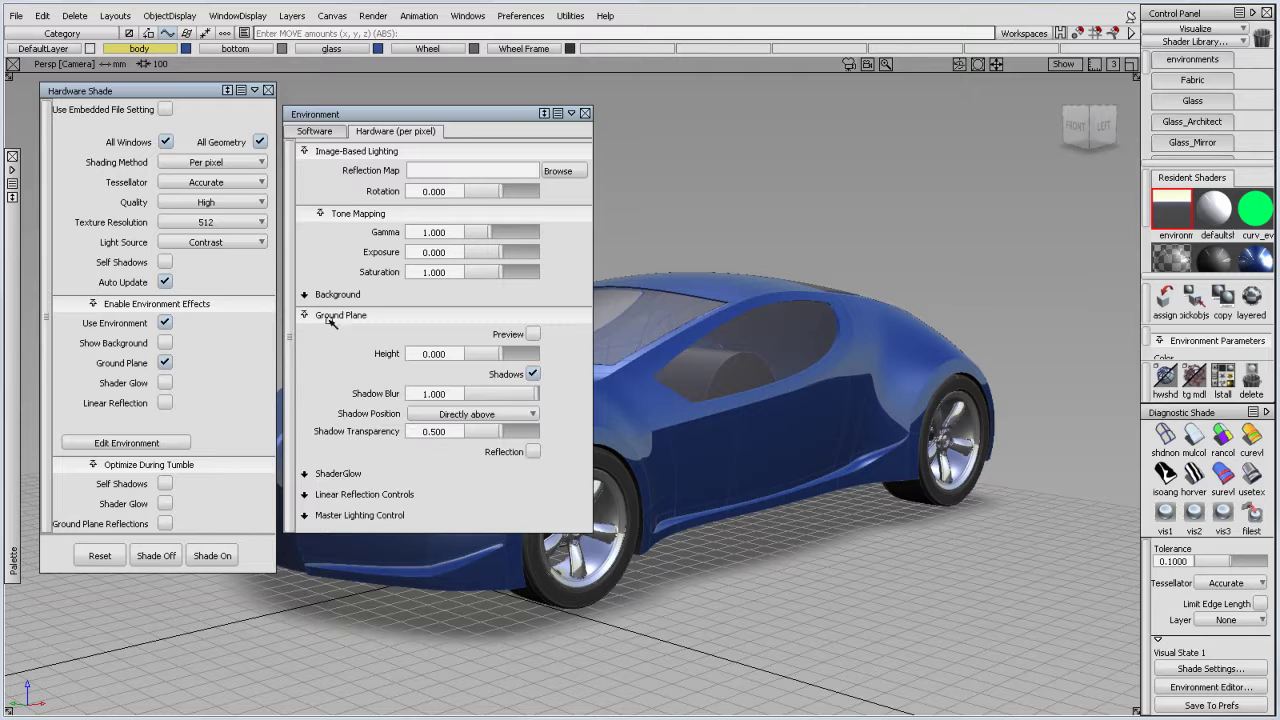
pyautogui.click(533, 453)
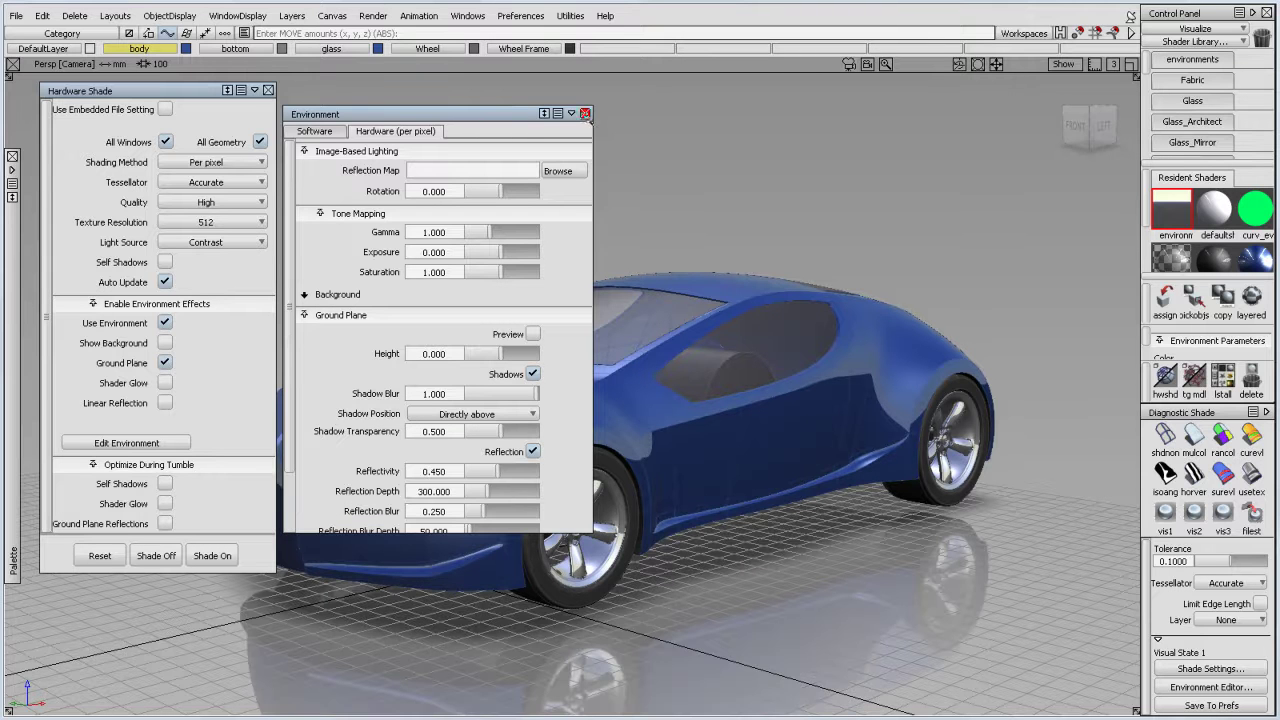
pyautogui.click(585, 113)
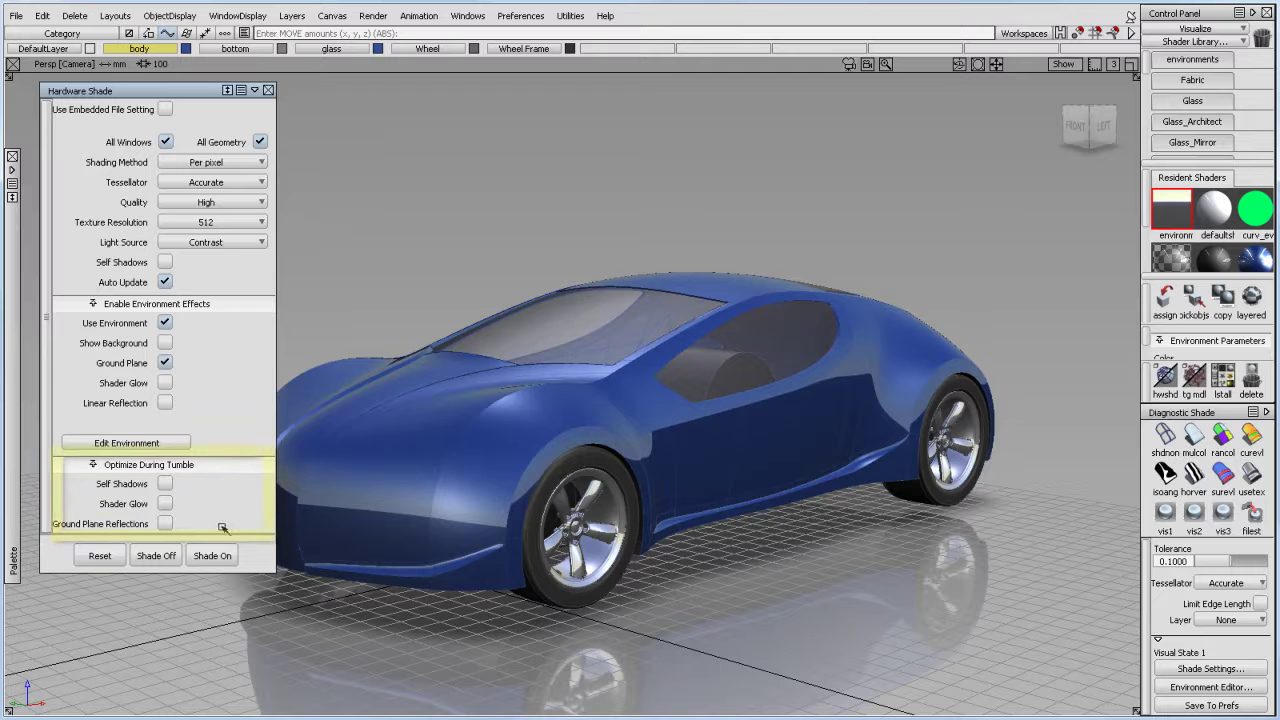
pyautogui.click(268, 90)
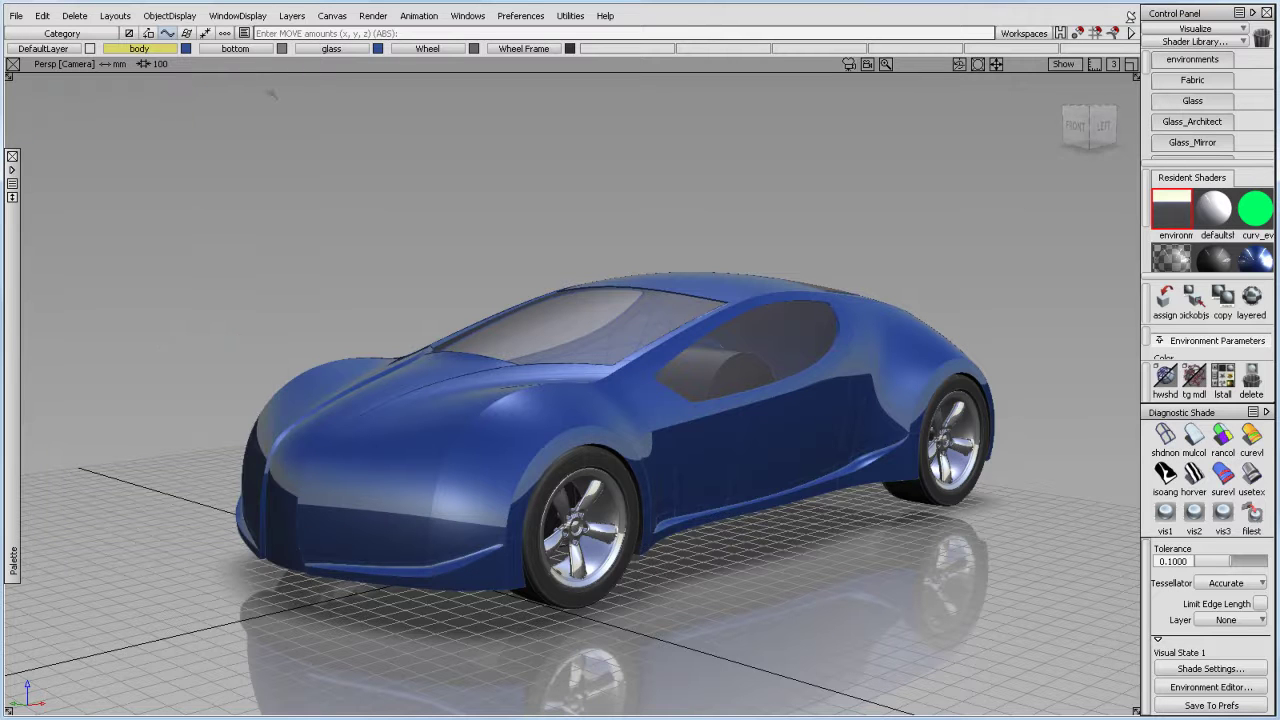
# Check the anti-alias options and hide the grid in the perspective window.
pyautogui.click(243, 16)
pyautogui.moveTo(248, 112)
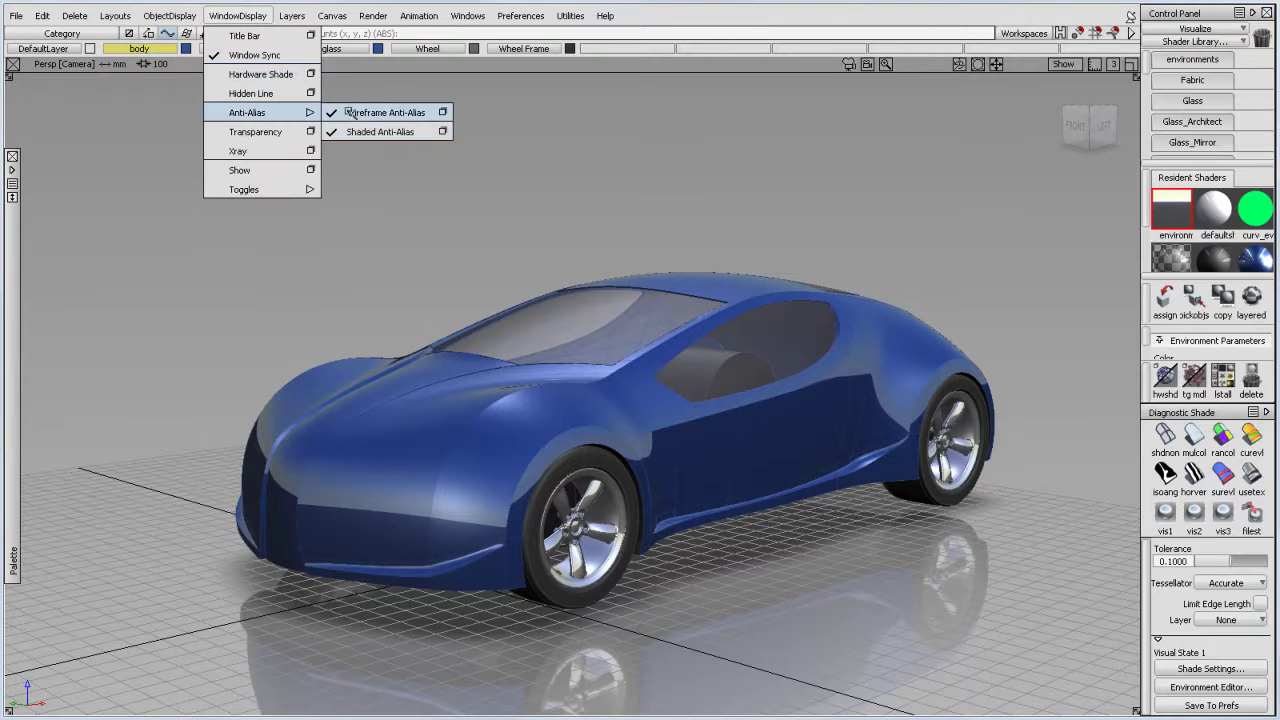
pyautogui.click(417, 174)
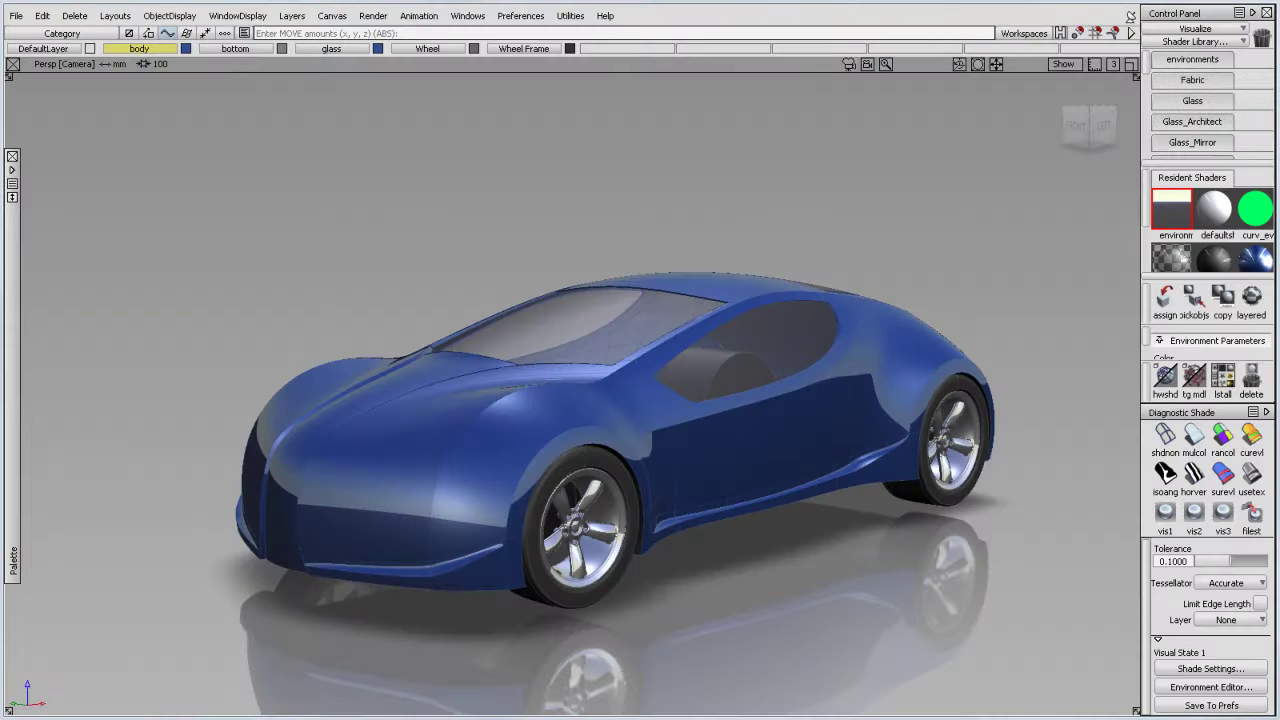
# Check the hardware-shaded car in the orthographic right view and return to the perspective view.
pyautogui.press('F6')
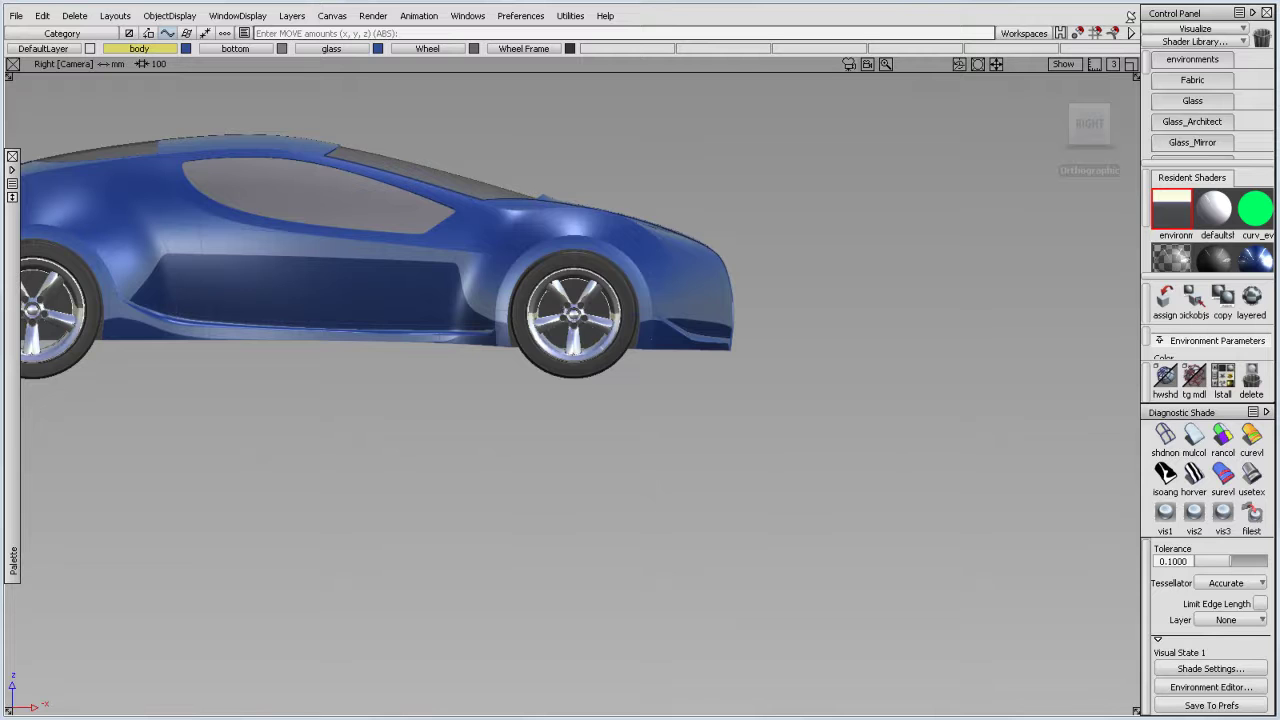
pyautogui.press('F8')
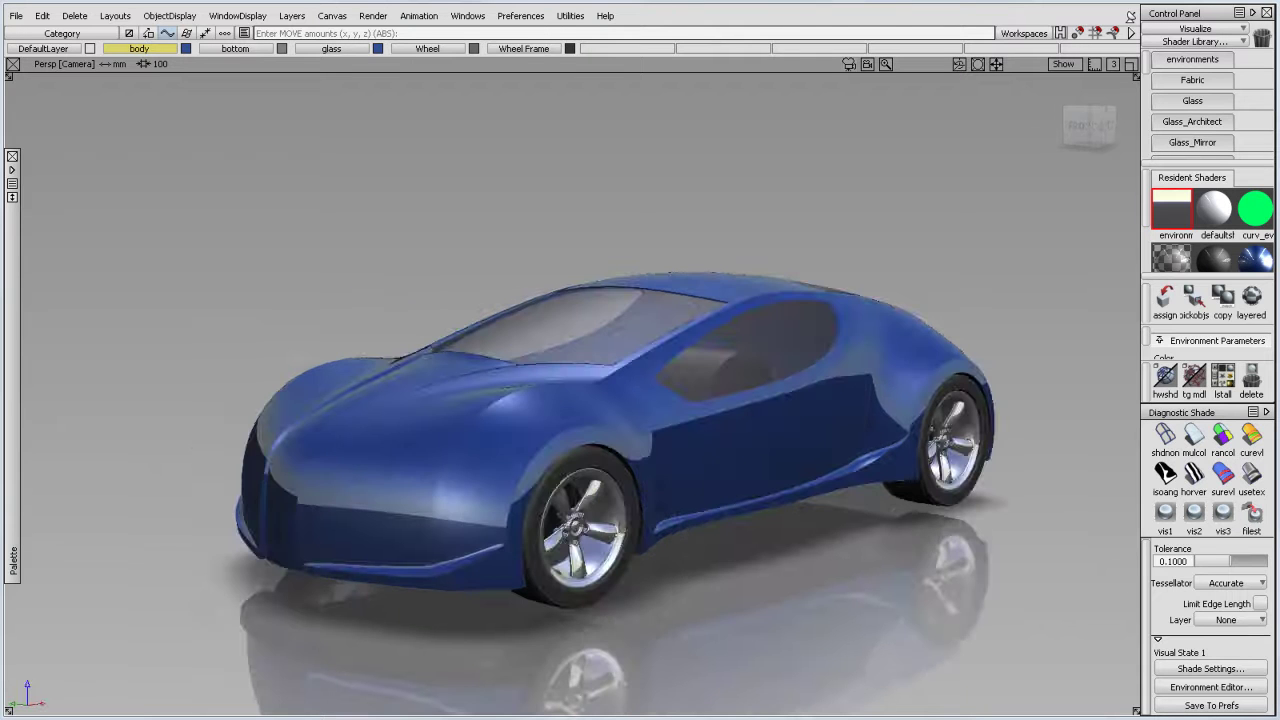
# Review the car's surfaces with the curvature evaluation, horizontal zebra stripe and isoangle diagnostic shades.
pyautogui.click(1194, 474)
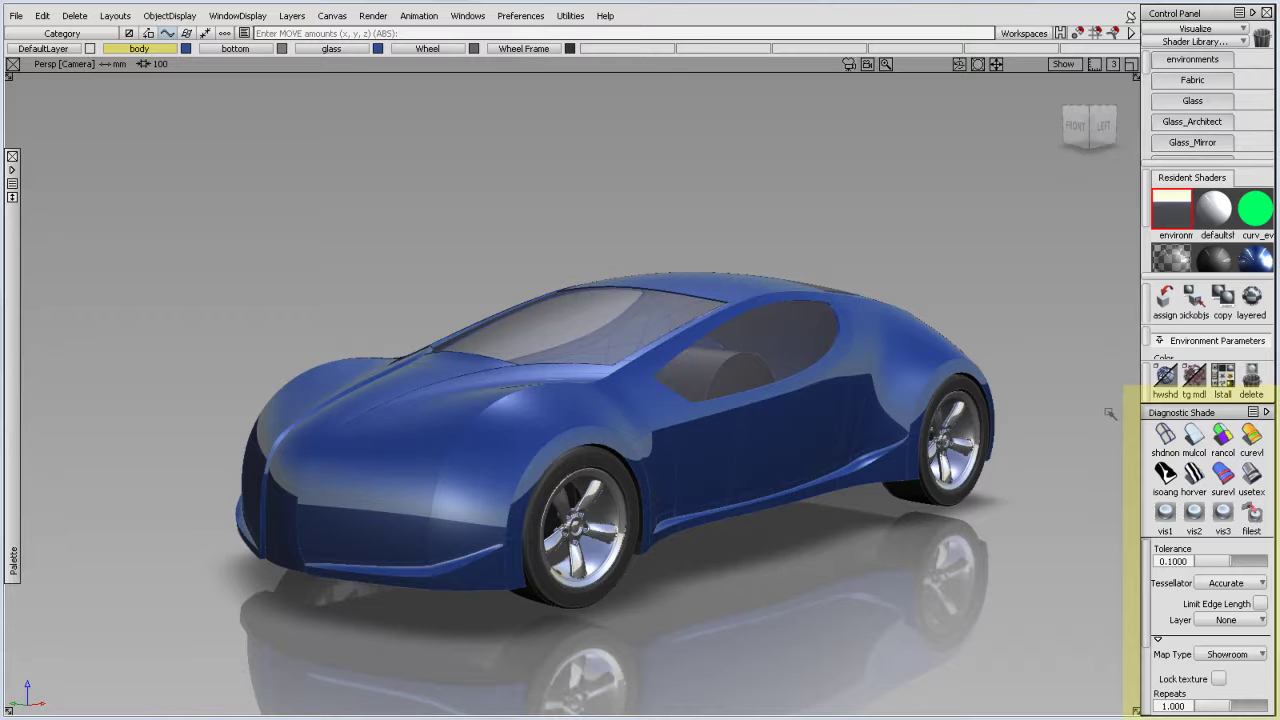
pyautogui.click(1251, 437)
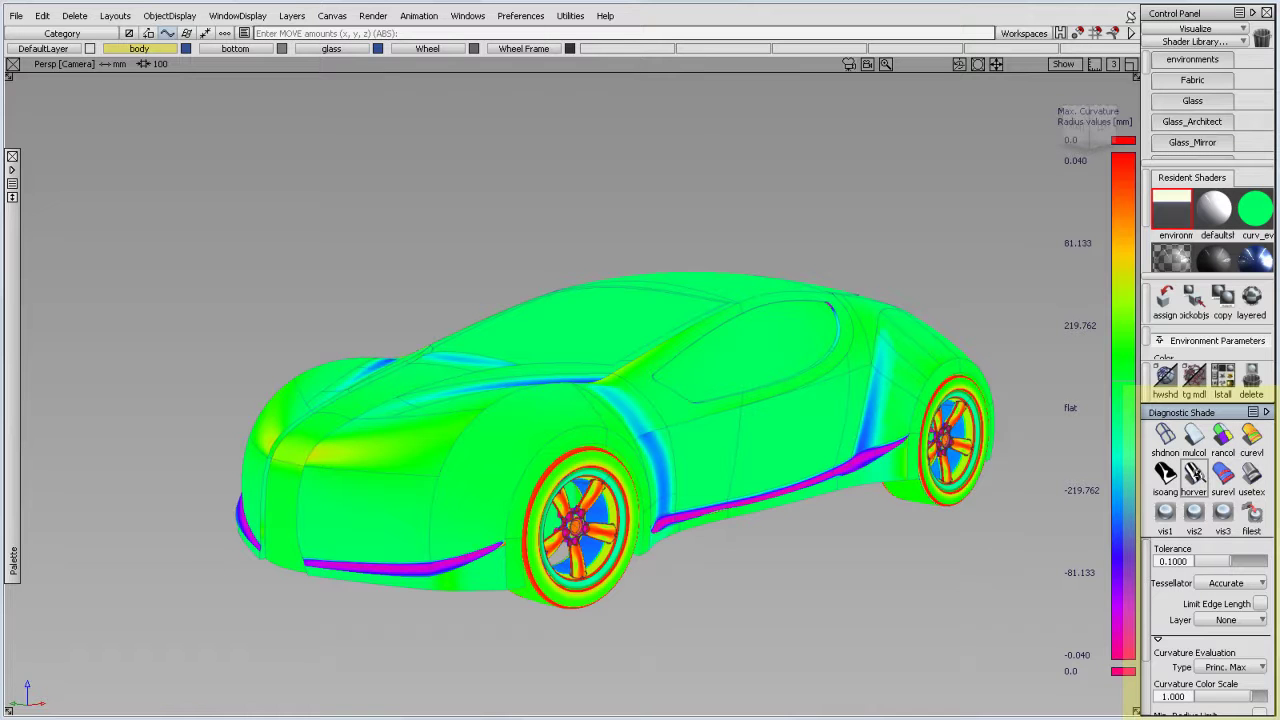
pyautogui.click(1194, 474)
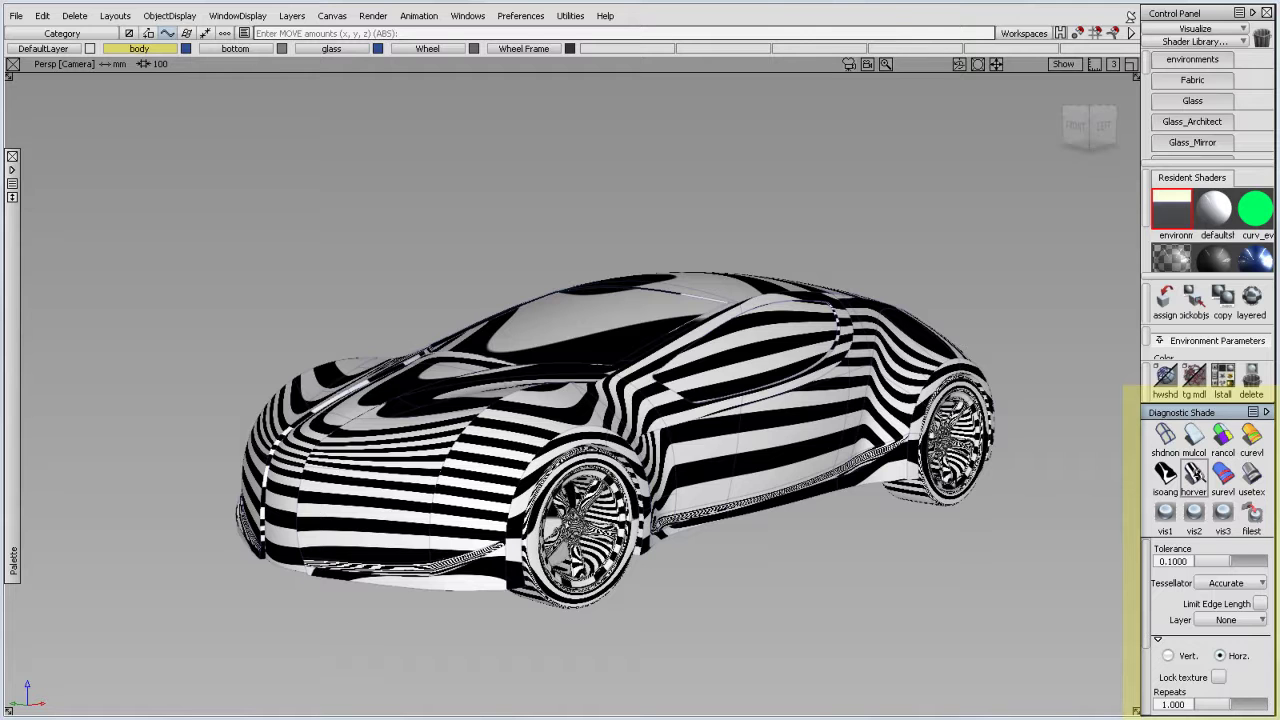
pyautogui.click(1165, 474)
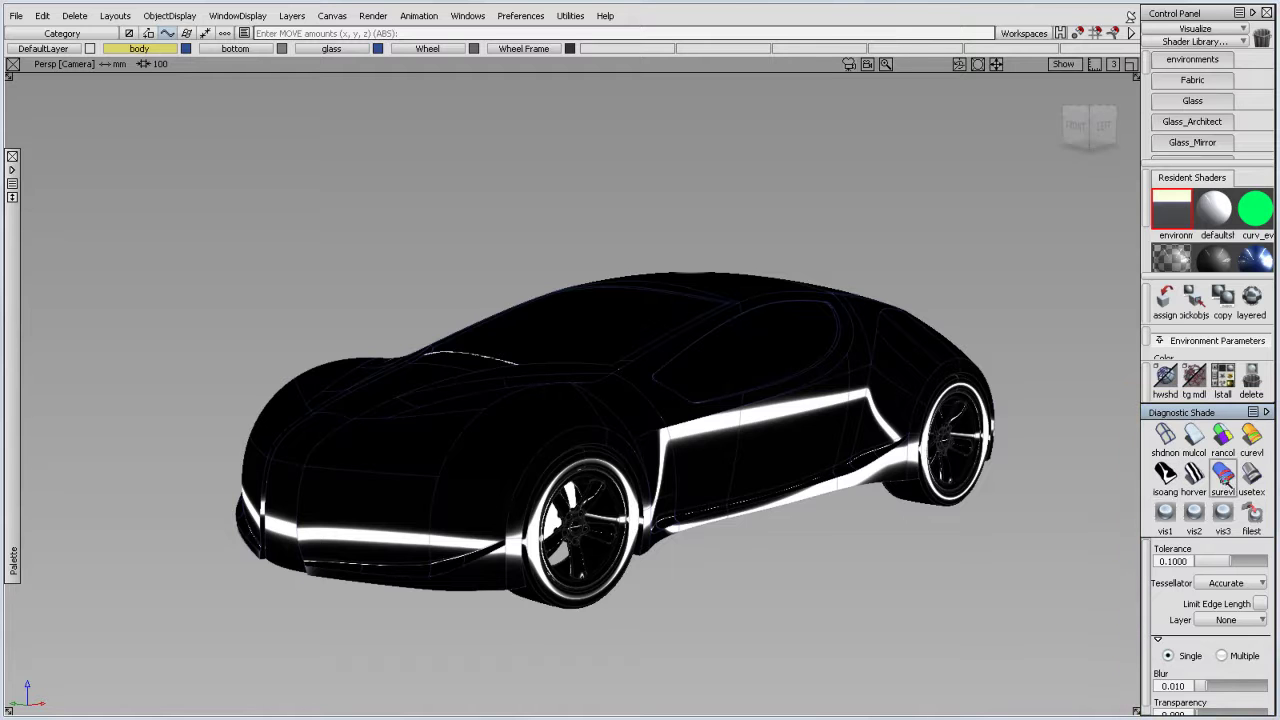
# Shade the car with the user-defined texture diagnostic and compare the Photo-Horizon, Diffuse and Double-horizon map types.
pyautogui.click(1251, 478)
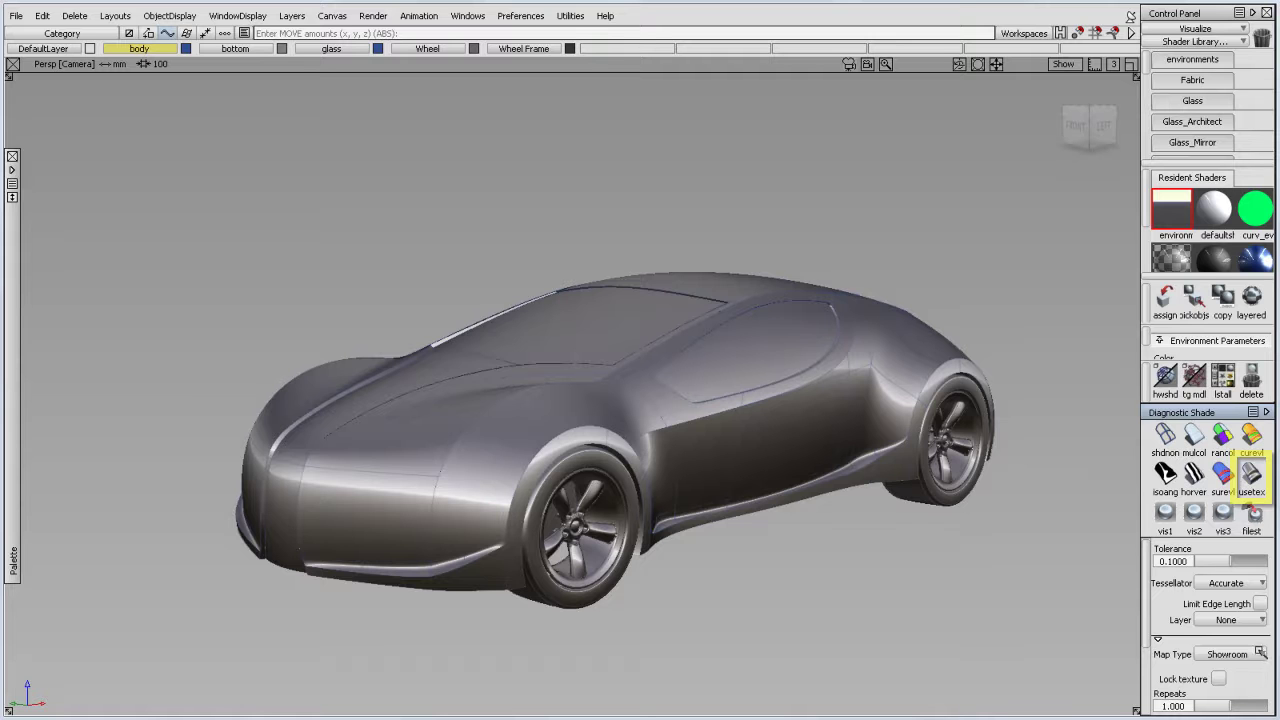
pyautogui.click(1260, 654)
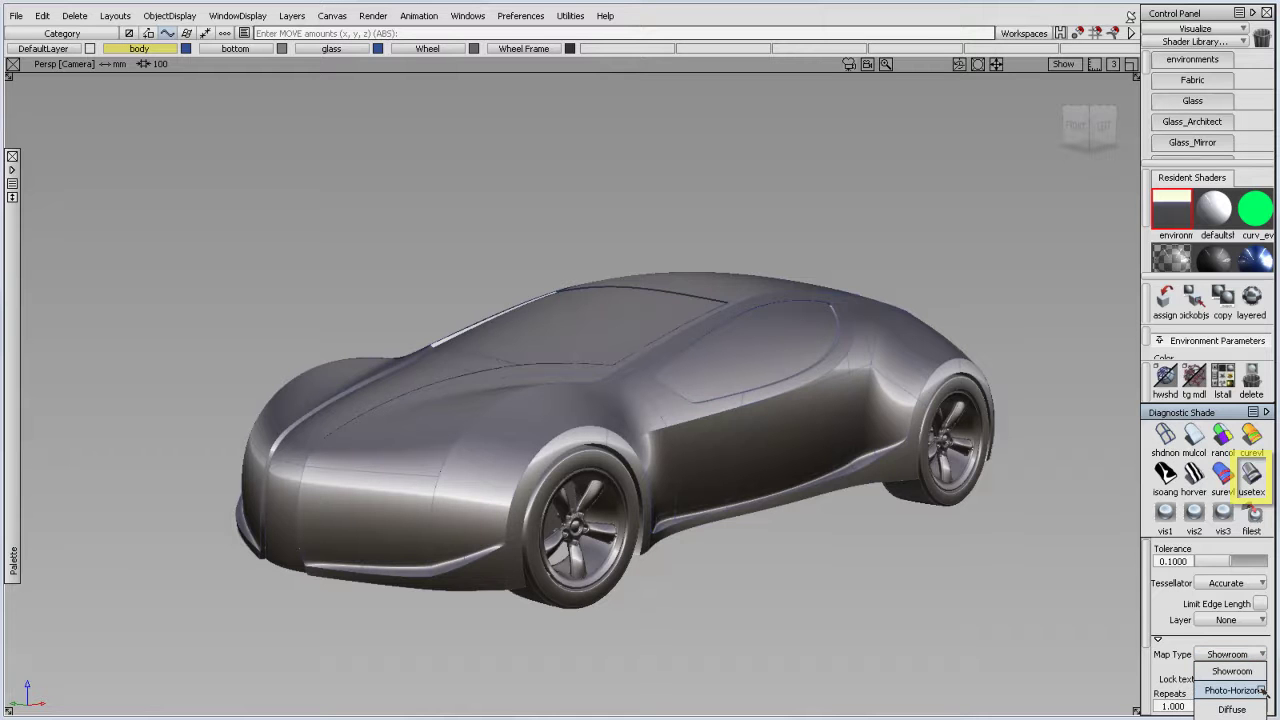
pyautogui.click(1234, 690)
pyautogui.click(1260, 654)
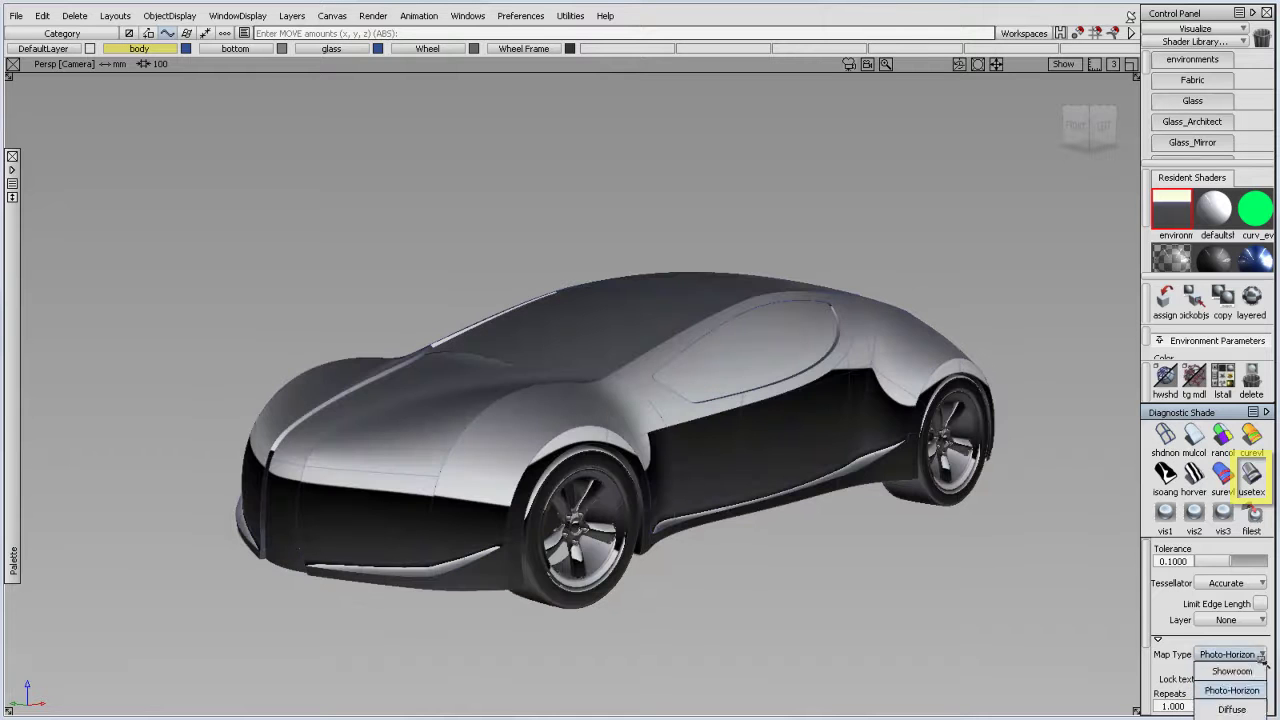
pyautogui.click(1260, 704)
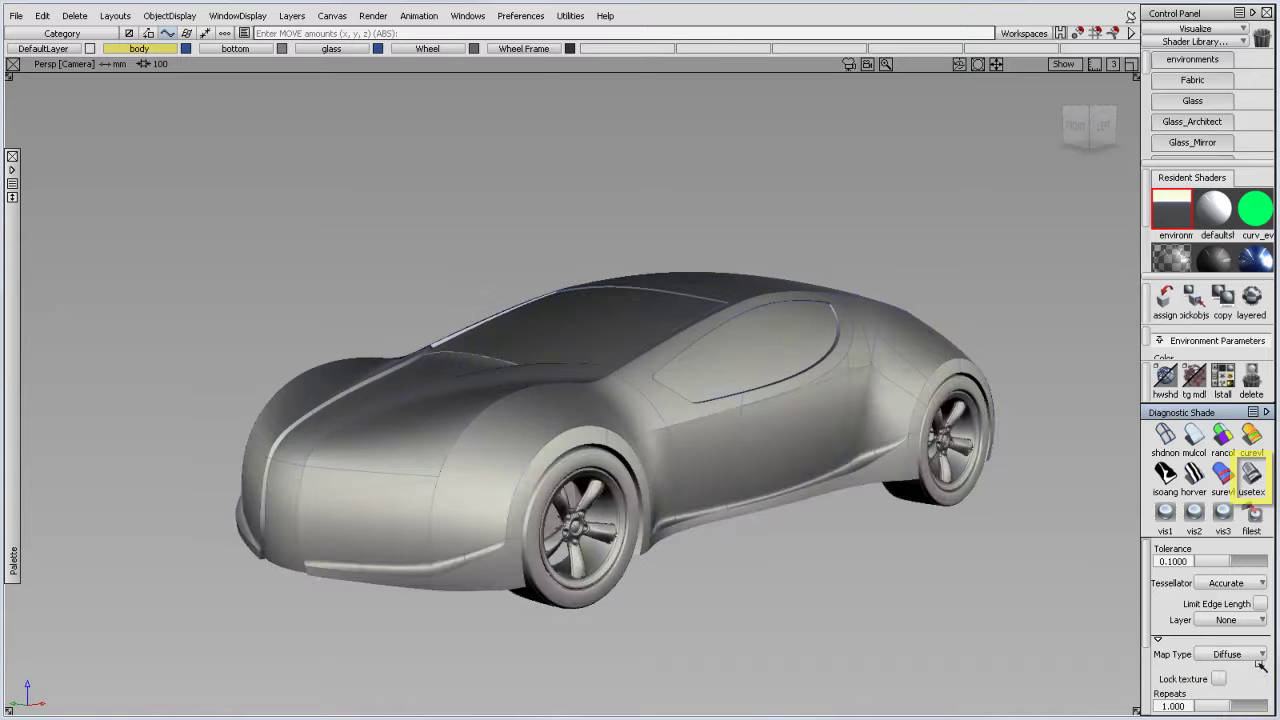
pyautogui.click(1260, 654)
pyautogui.click(1257, 711)
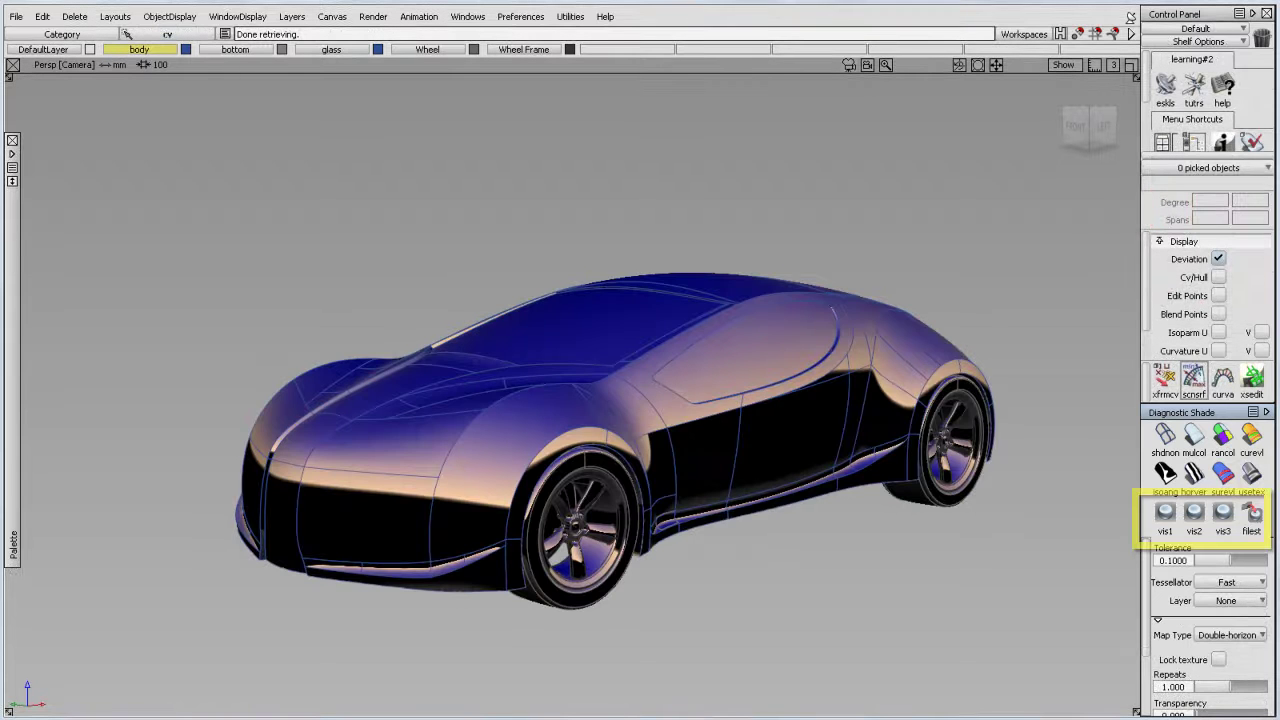
# Preview the car in Visual State 1 and switch it to Visual State 3.
pyautogui.click(1166, 516)
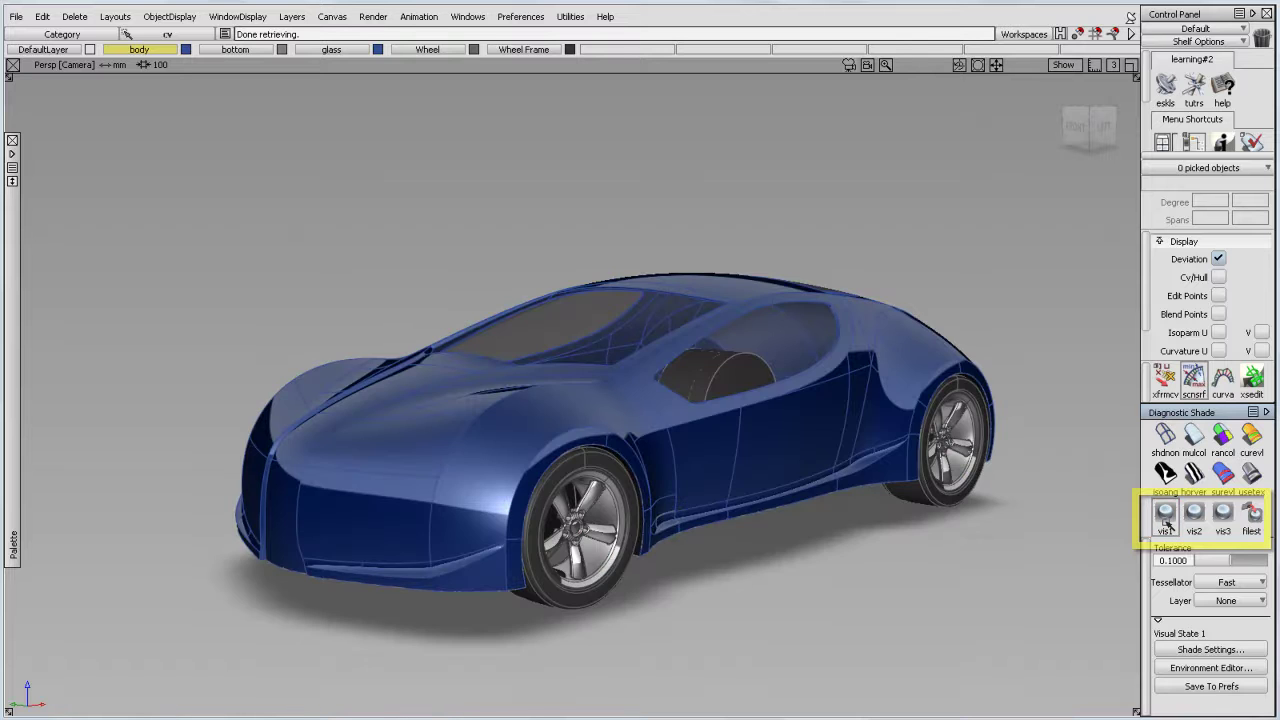
pyautogui.click(1222, 514)
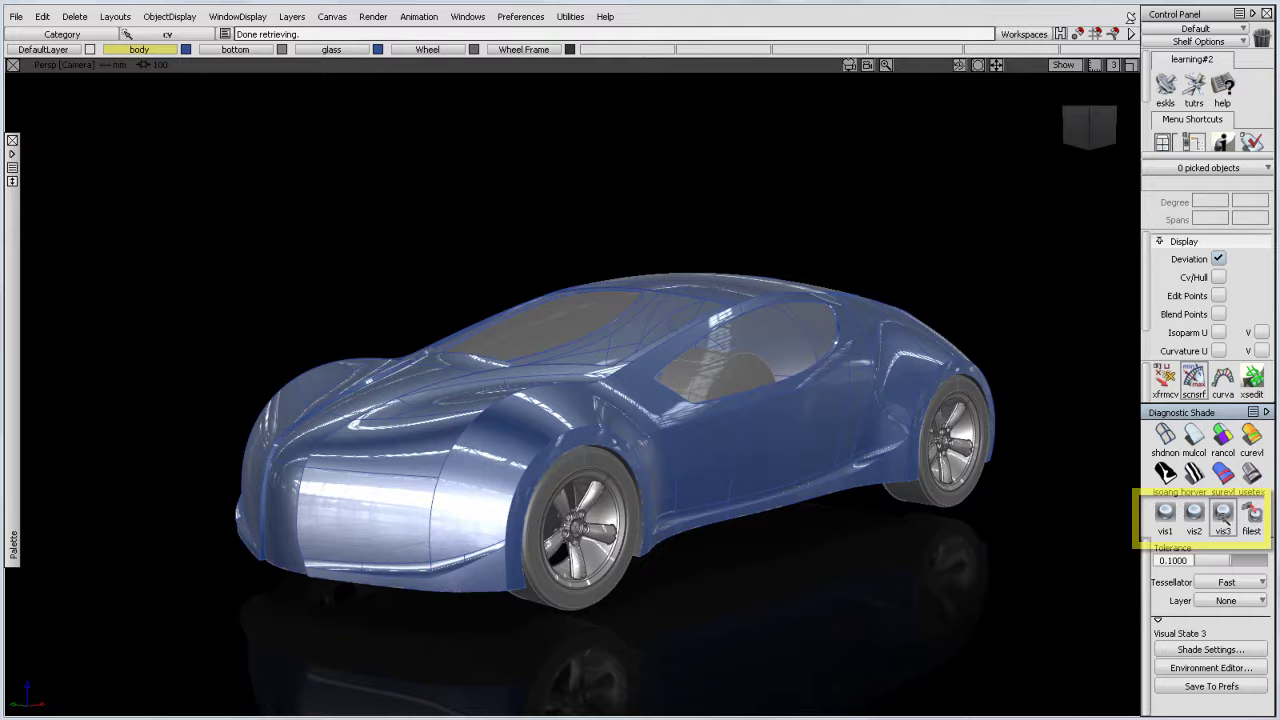